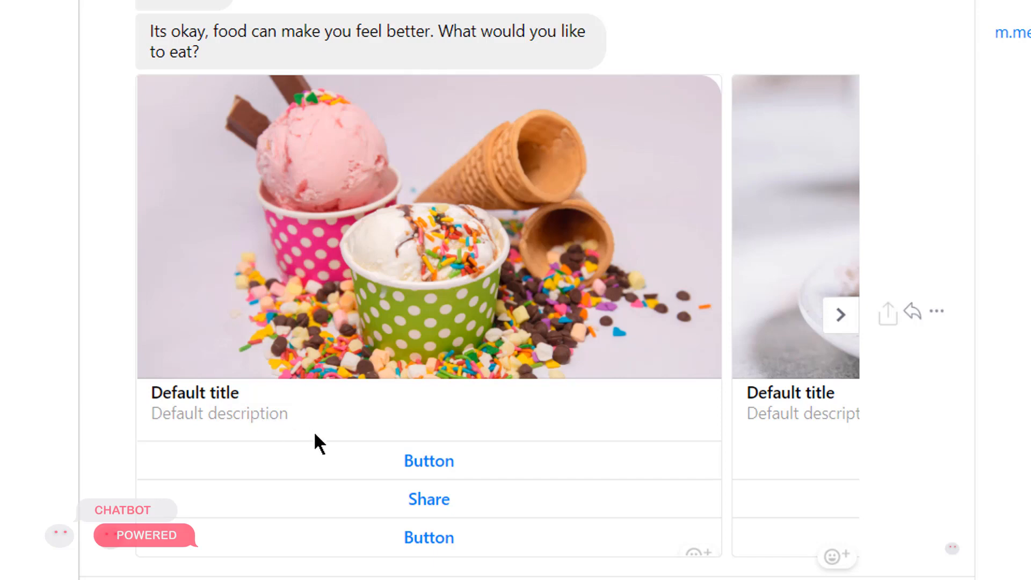
# Browse the food gallery cards back and forth in the Messenger chat preview.
pyautogui.click(844, 332)
pyautogui.click(844, 332)
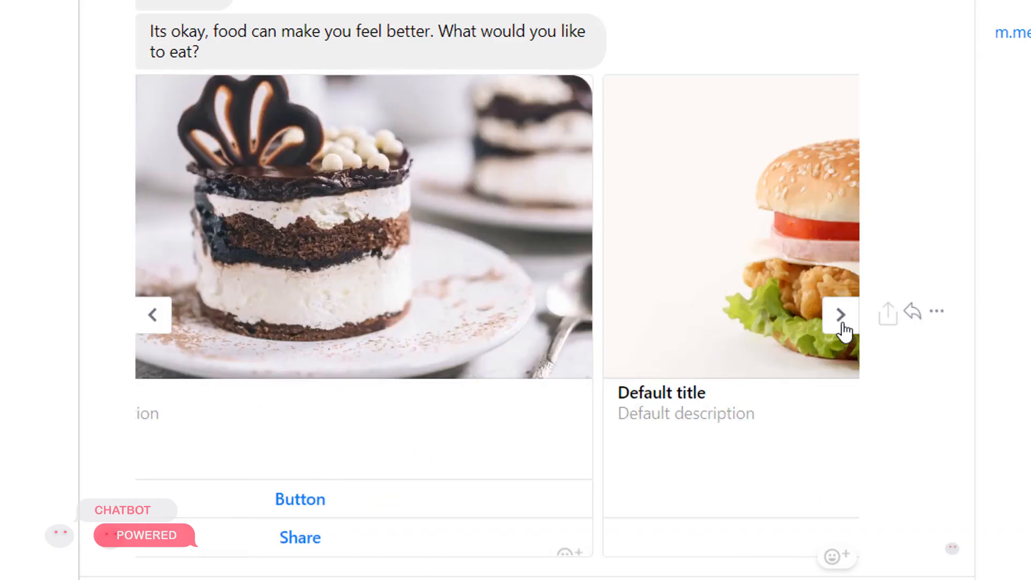
pyautogui.click(842, 316)
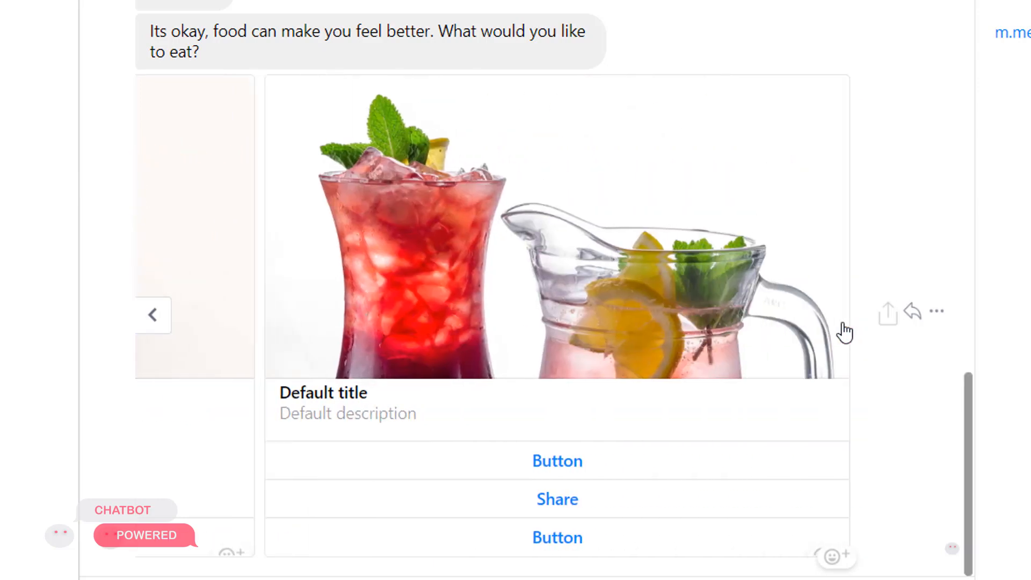
pyautogui.click(159, 317)
pyautogui.click(158, 318)
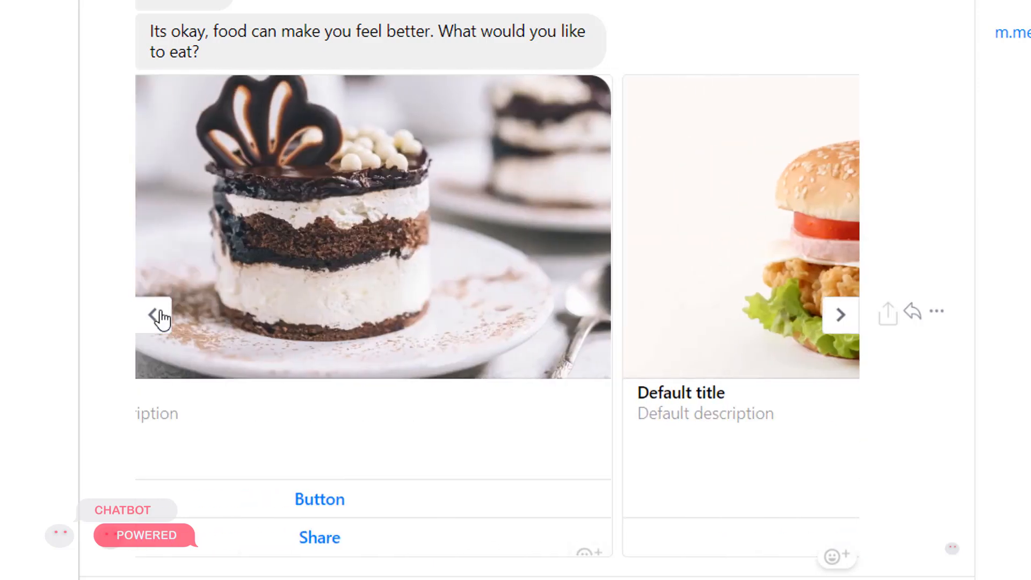
pyautogui.click(157, 318)
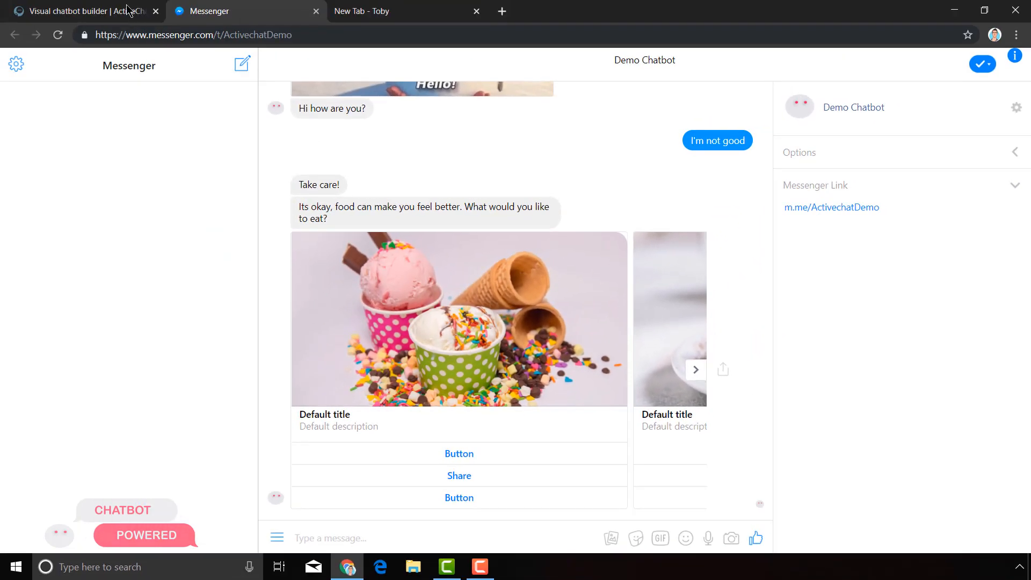
# Switch to the chatbot builder and add a Gallery block to the canvas.
pyautogui.click(114, 5)
pyautogui.moveTo(20, 153)
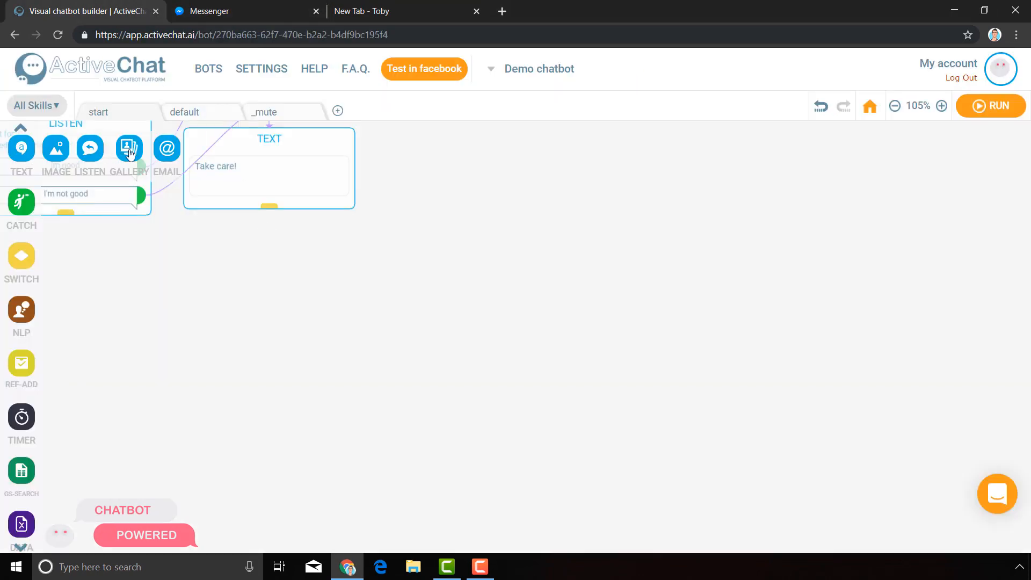
pyautogui.moveTo(122, 147); pyautogui.dragTo(185, 361)
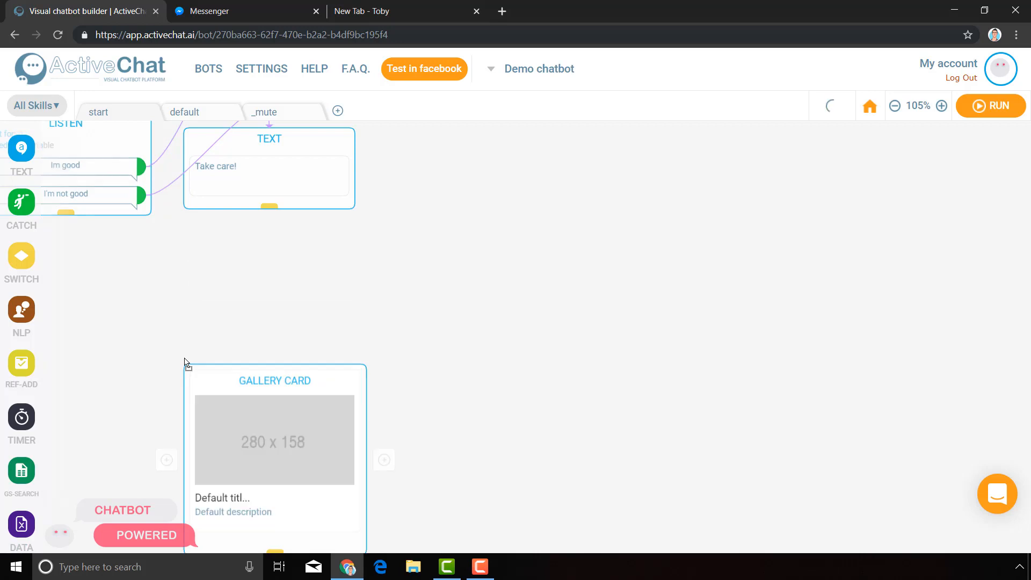
# Open the gallery card's settings and examine its image, title, description and button options.
pyautogui.moveTo(480, 444); pyautogui.dragTo(500, 314)
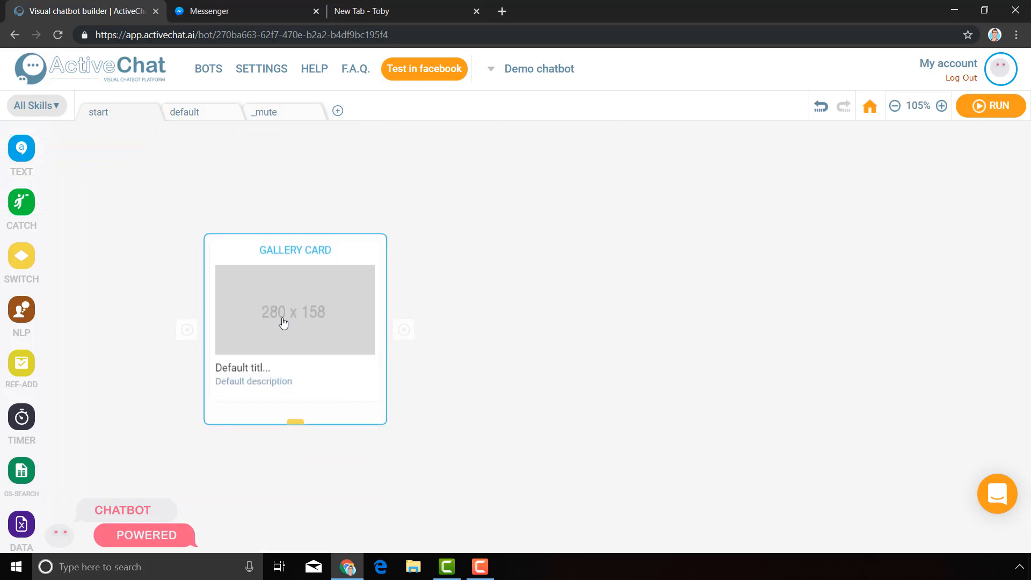
pyautogui.click(283, 319)
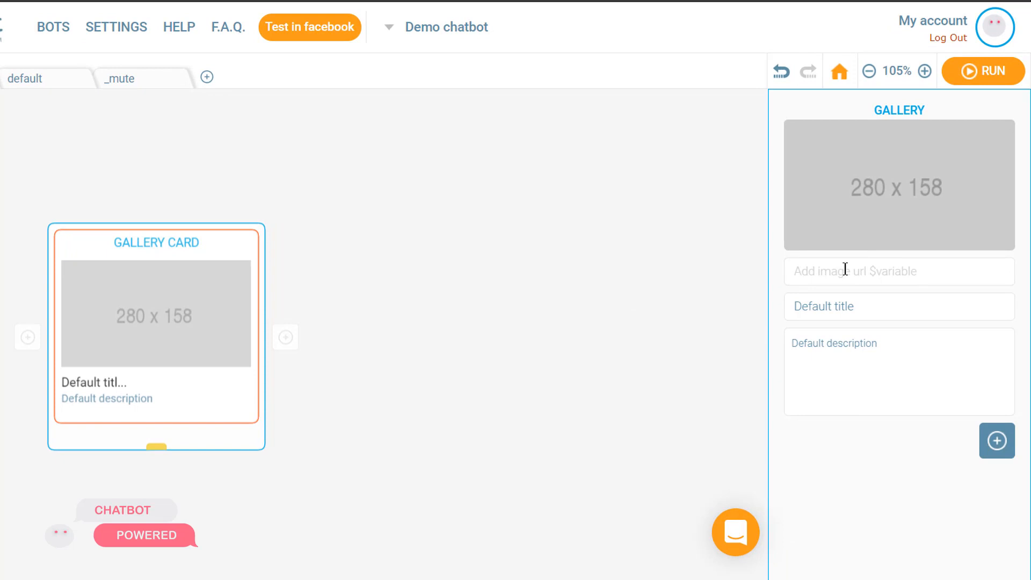
pyautogui.click(858, 304)
pyautogui.click(915, 367)
pyautogui.moveTo(997, 440)
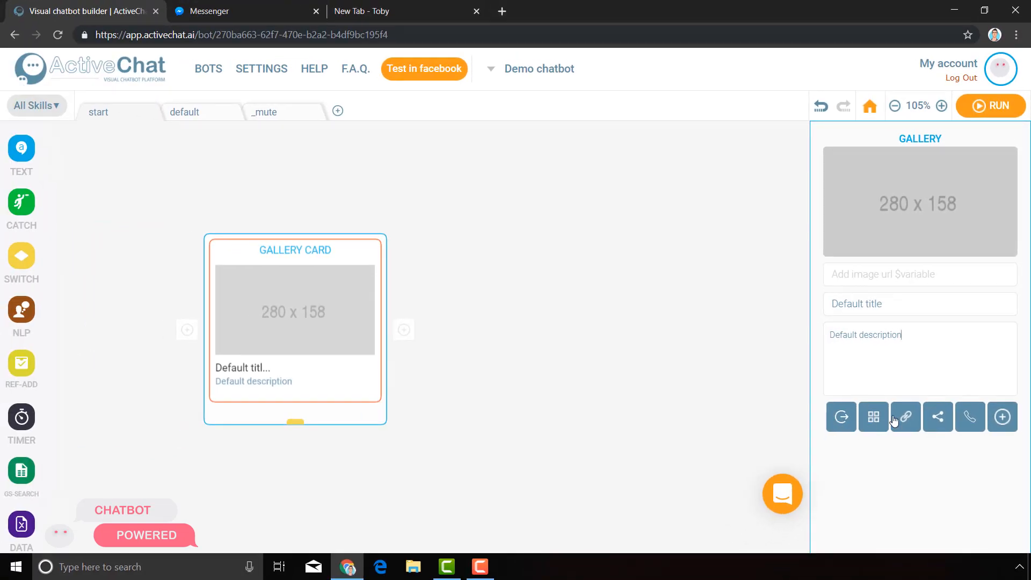
pyautogui.moveTo(552, 278); pyautogui.dragTo(825, 454)
pyautogui.click(148, 175)
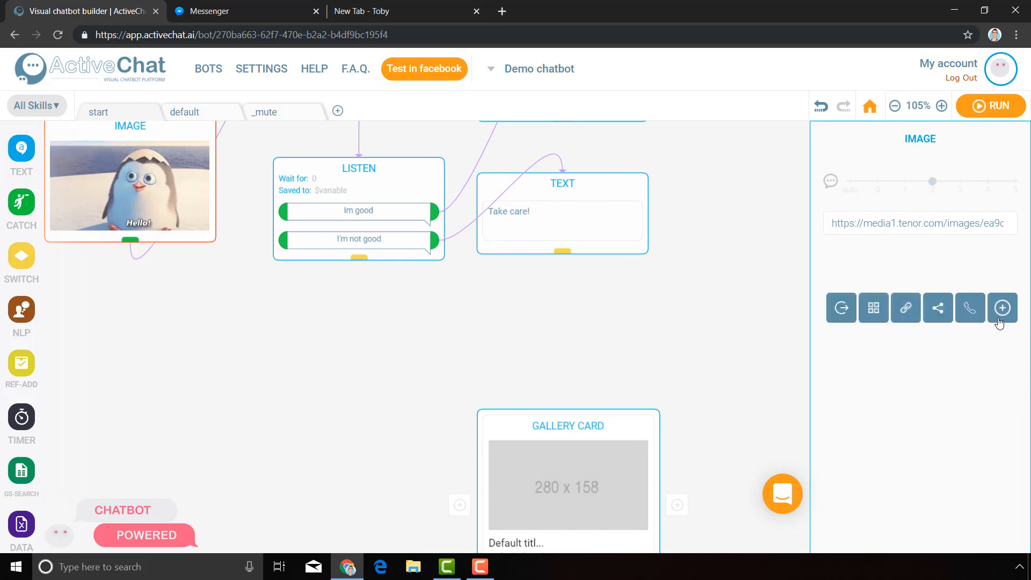
pyautogui.moveTo(1001, 407)
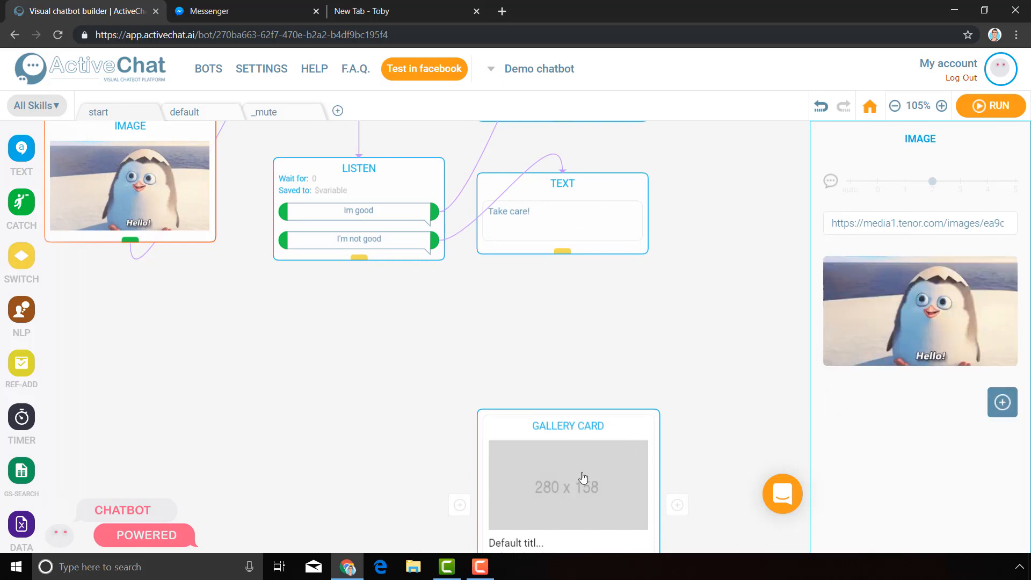
pyautogui.click(764, 438)
pyautogui.moveTo(717, 462); pyautogui.dragTo(644, 215)
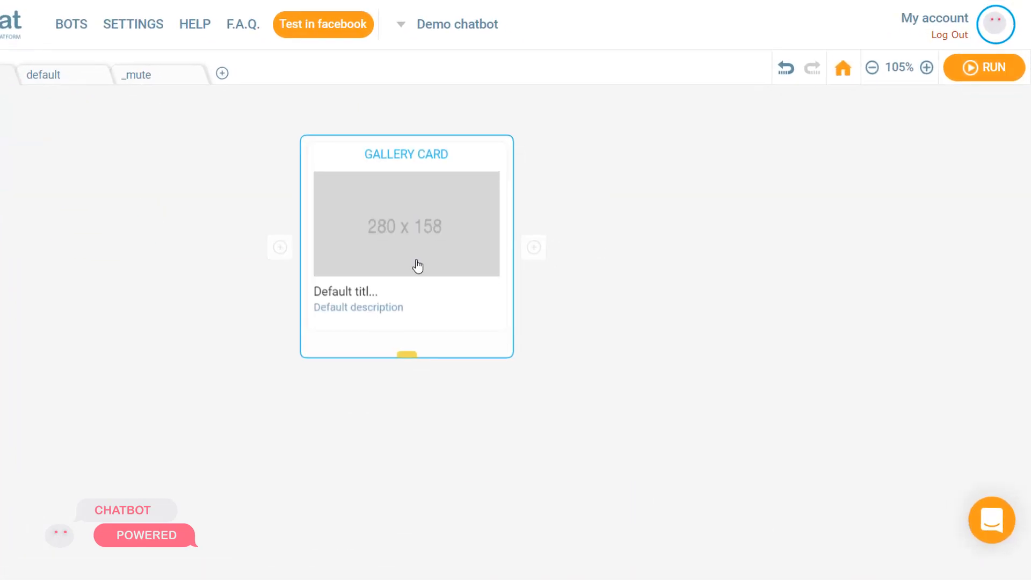
pyautogui.click(418, 266)
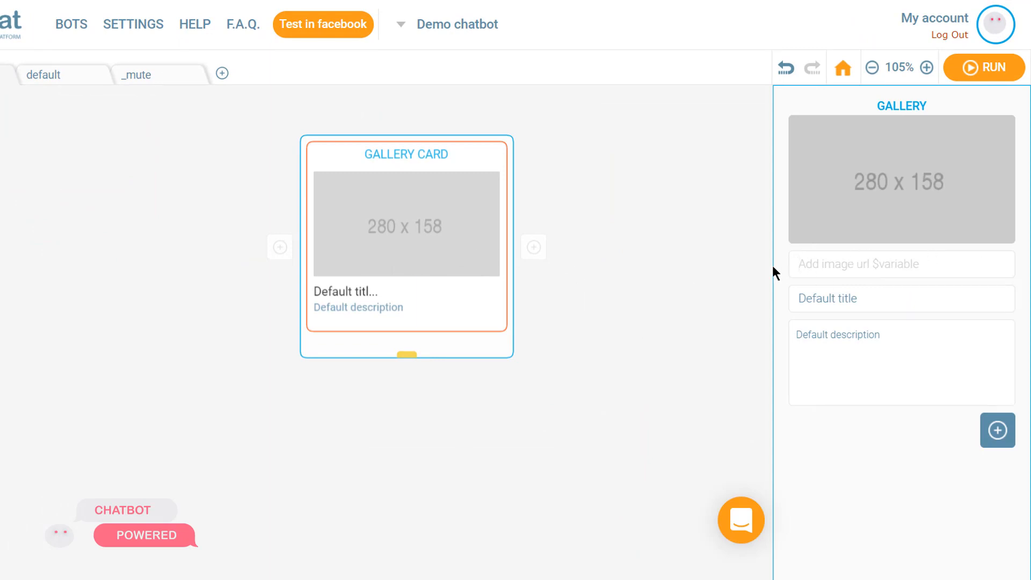
# Open the saved image tabs and copy the ice cream photo's URL from its tab.
pyautogui.click(420, 10)
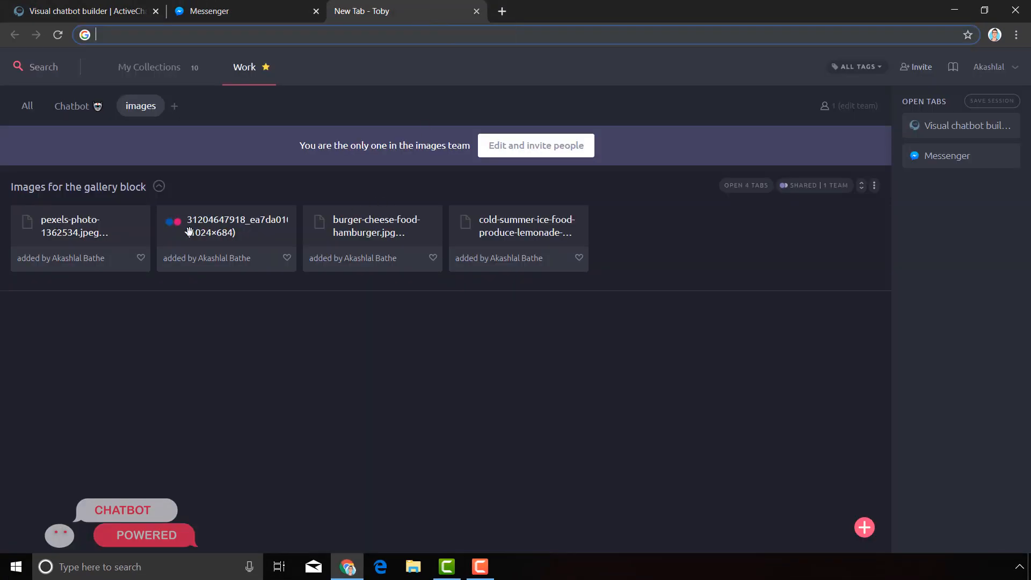
pyautogui.click(735, 189)
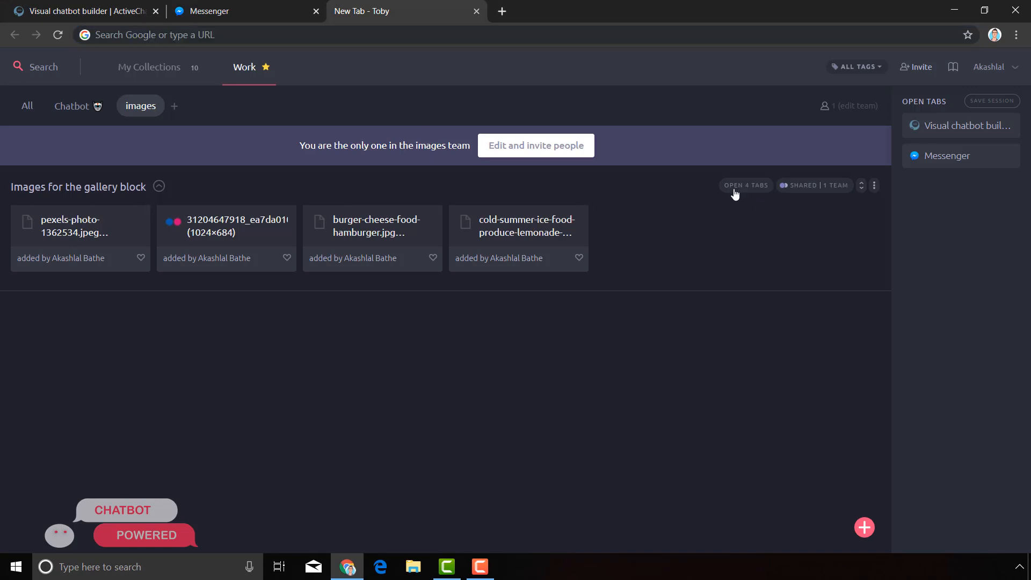
pyautogui.click(368, 12)
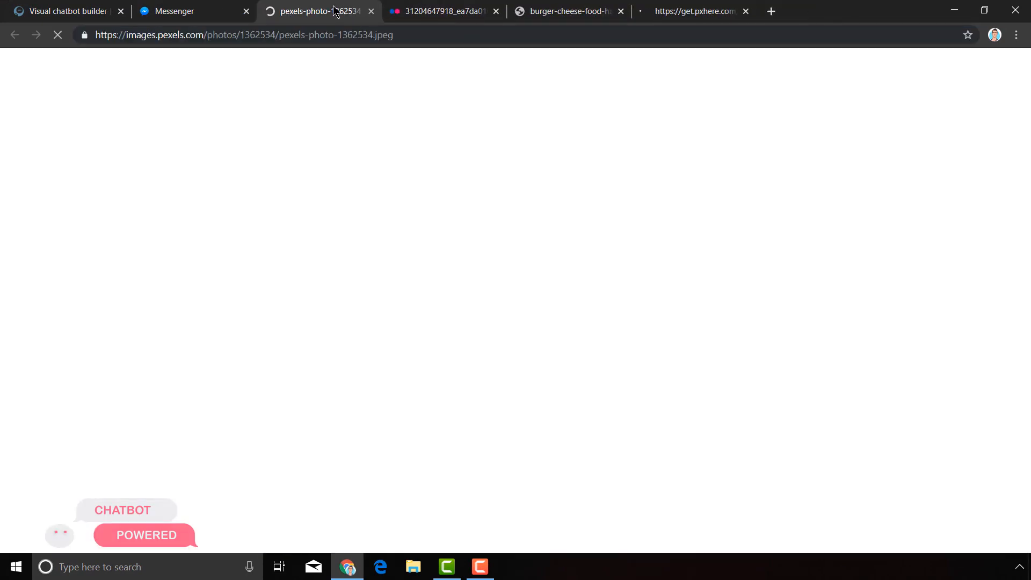
pyautogui.click(364, 36)
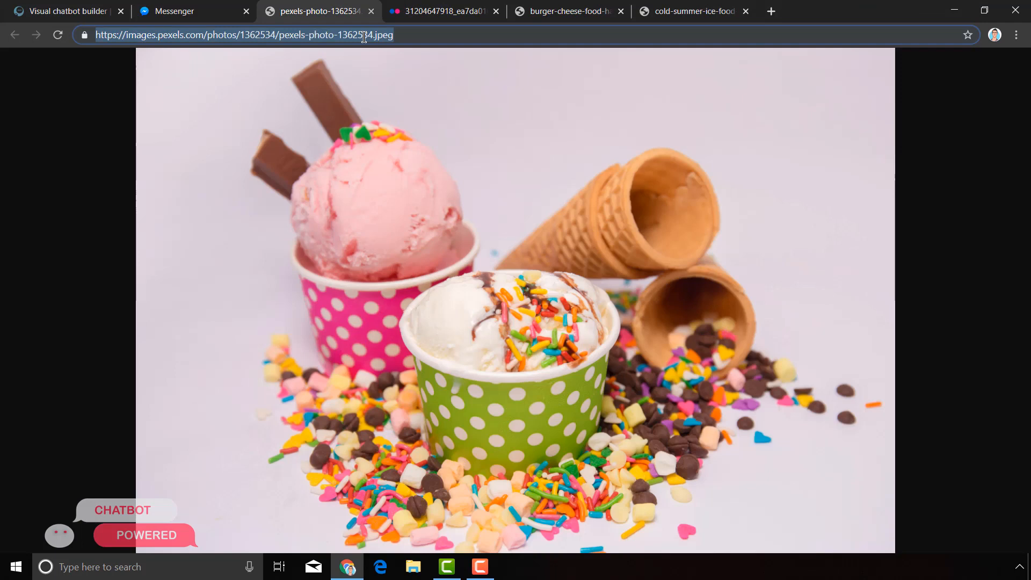
# Paste the ice cream photo URL into the gallery card's image URL field.
pyautogui.click(47, 16)
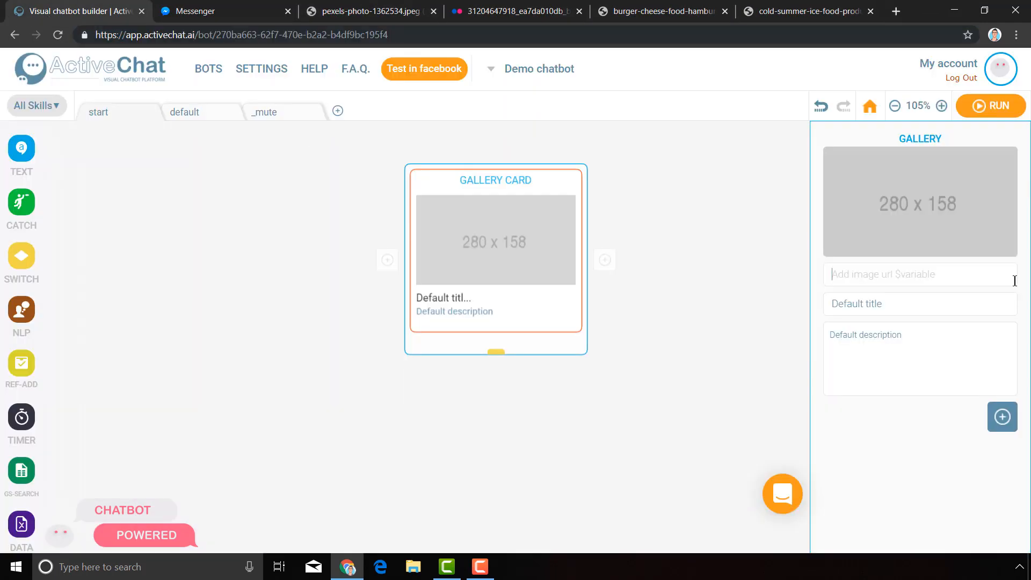
pyautogui.hotkey('ctrl', 'v')
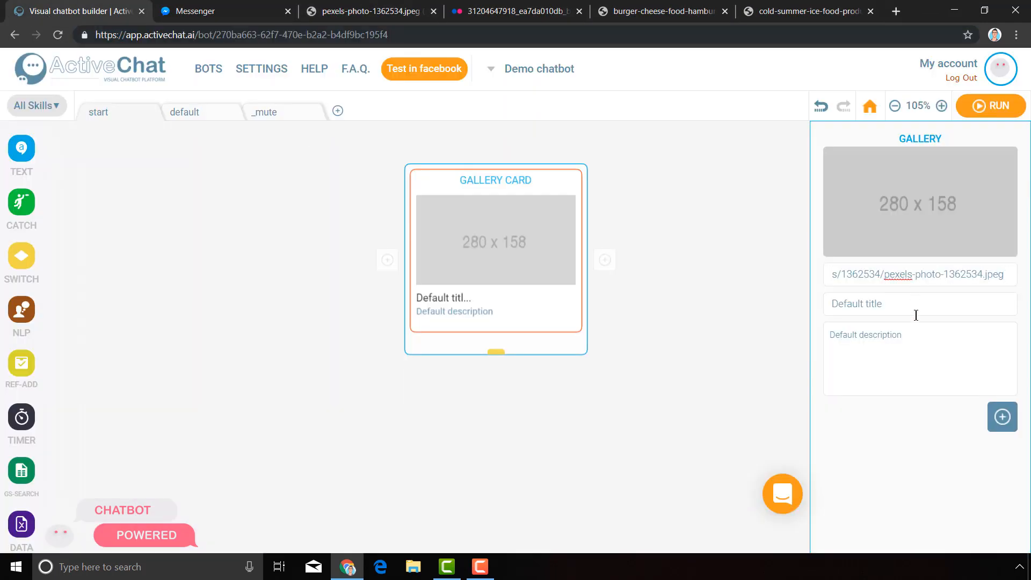
pyautogui.click(915, 307)
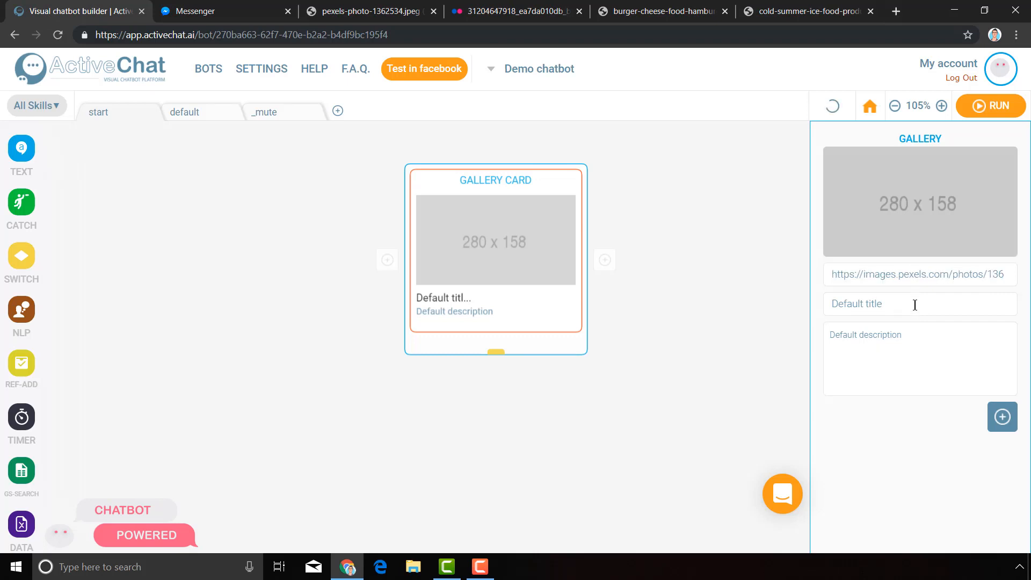
# Crop the card image, enlarging the crop area to cover nearly the whole photo, and save it.
pyautogui.moveTo(980, 185)
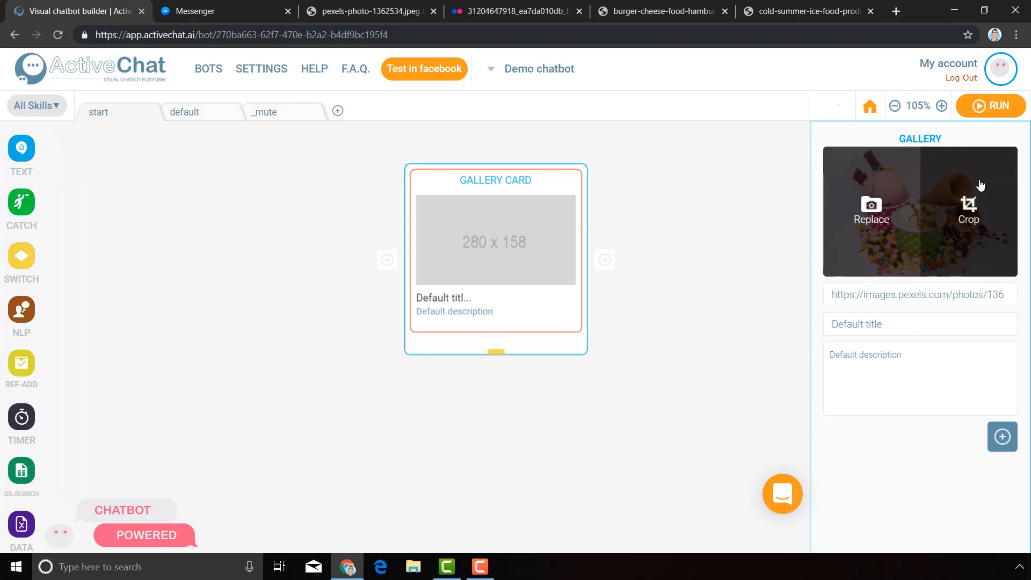
pyautogui.click(965, 200)
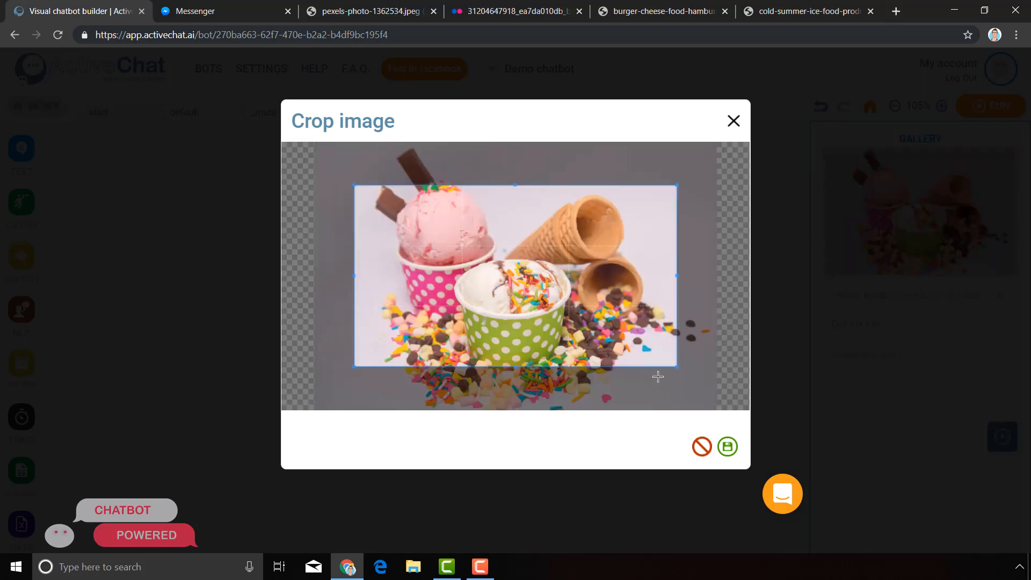
pyautogui.moveTo(676, 367); pyautogui.dragTo(716, 388)
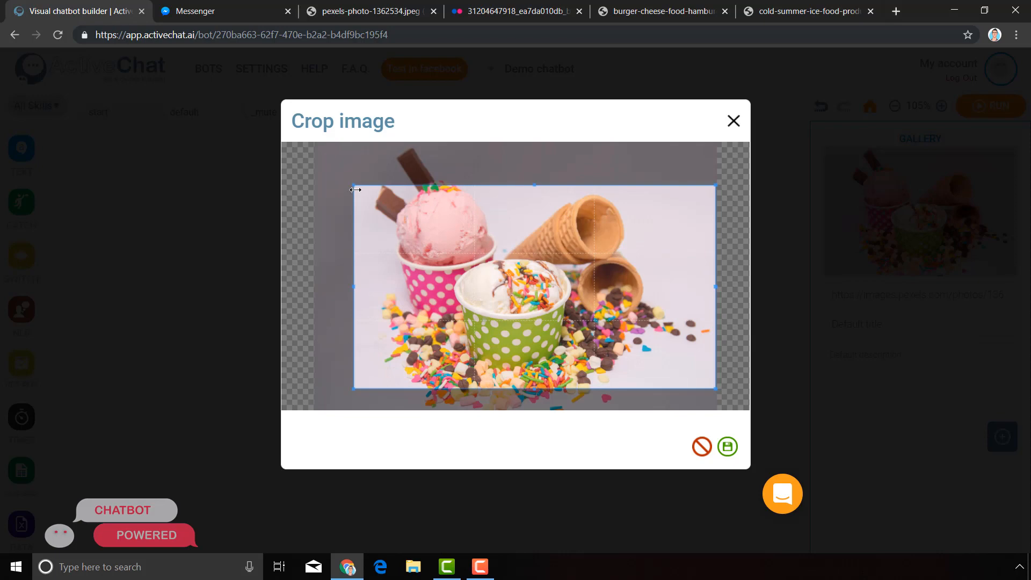
pyautogui.moveTo(354, 185); pyautogui.dragTo(295, 121)
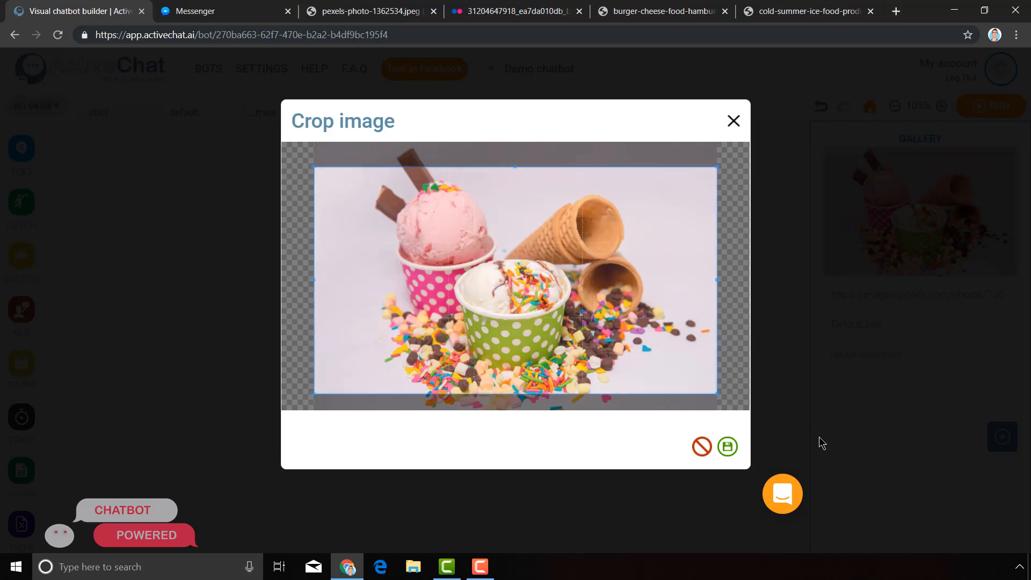
pyautogui.click(728, 446)
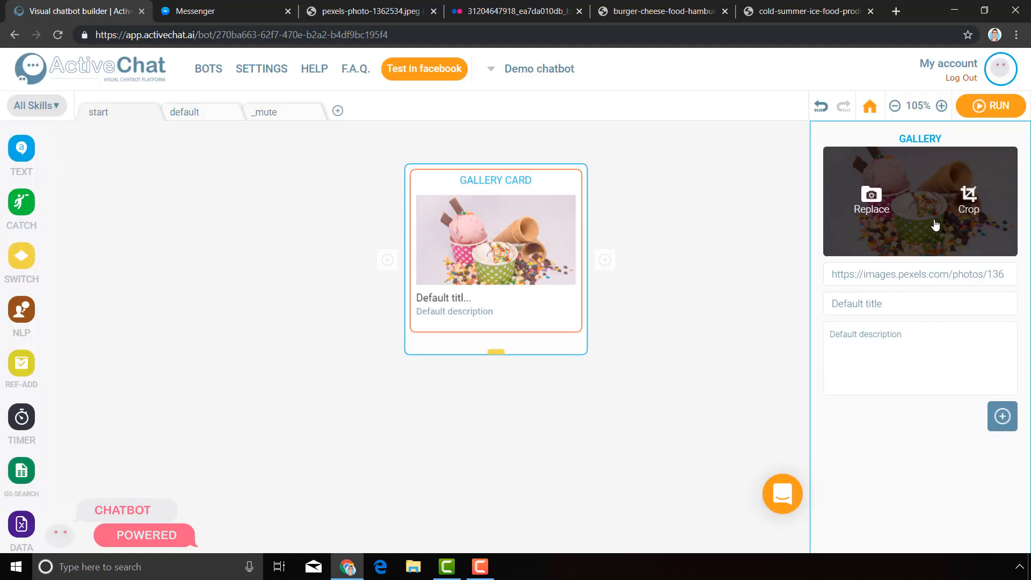
# Set the card title to Ice cream.
pyautogui.tripleClick(881, 304)
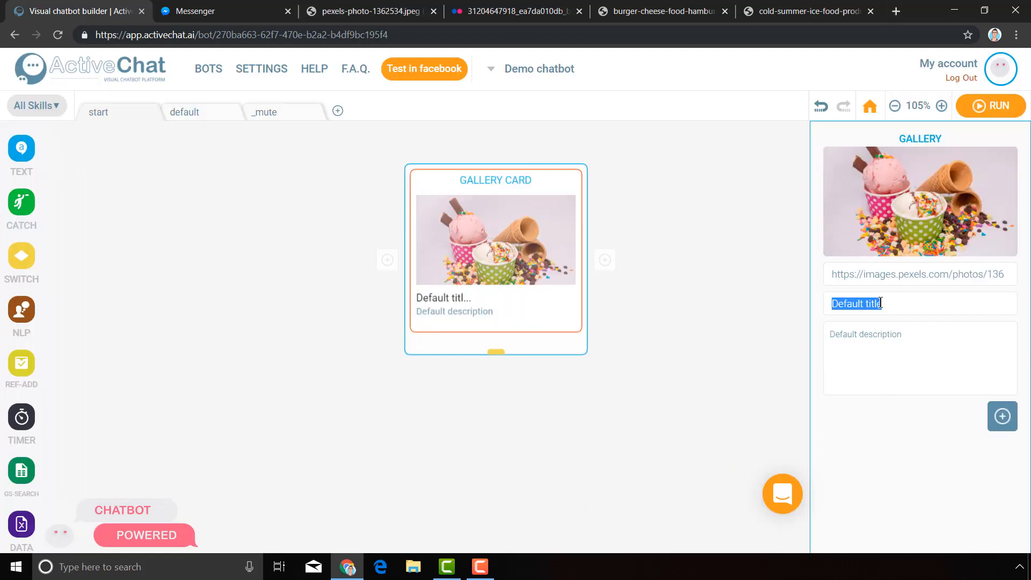
pyautogui.press('BackSpace')
pyautogui.write('Ice cream')
pyautogui.press('Tab')
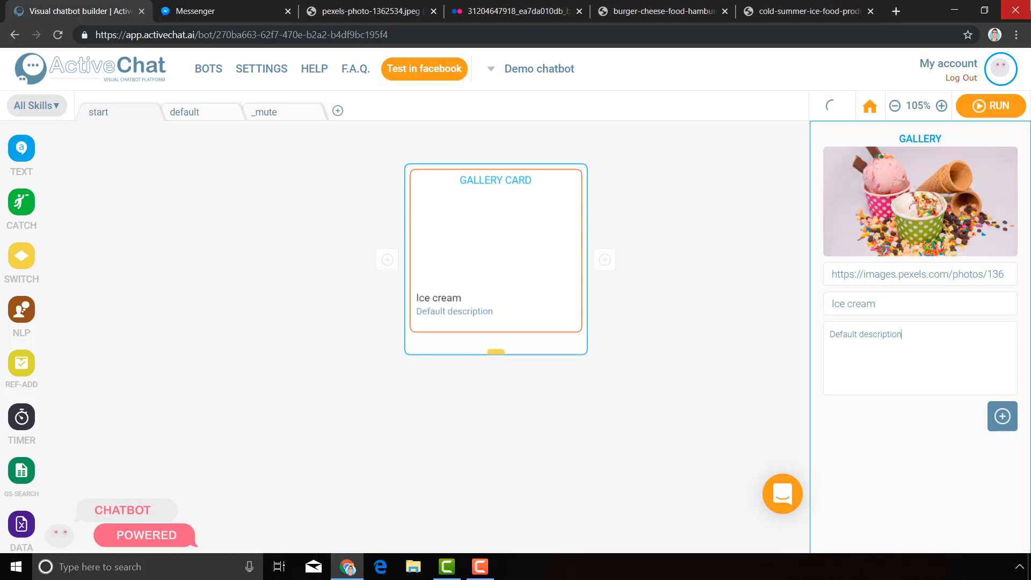
# Set the card description to Eat some ice cream.
pyautogui.doubleClick(949, 352)
pyautogui.hotkey('ctrl', 'a')
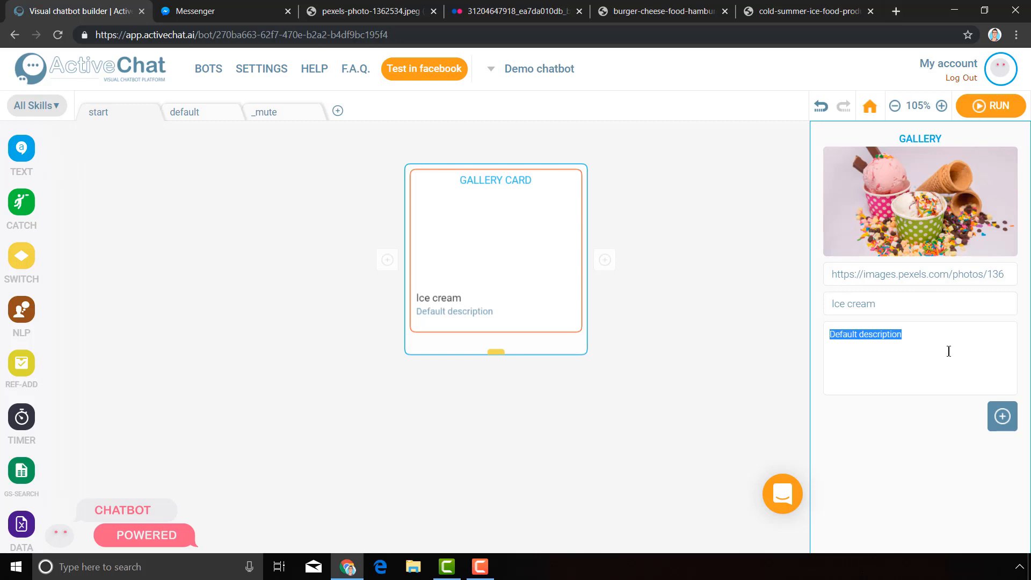
pyautogui.write('Eat some ice cream')
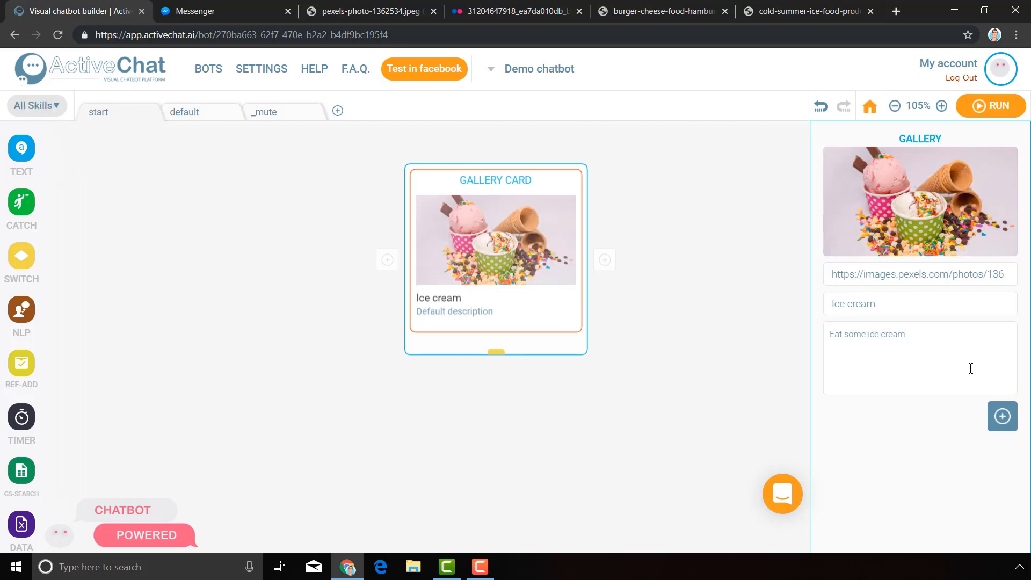
# Add a button to the card and label it Get this.
pyautogui.moveTo(1002, 414)
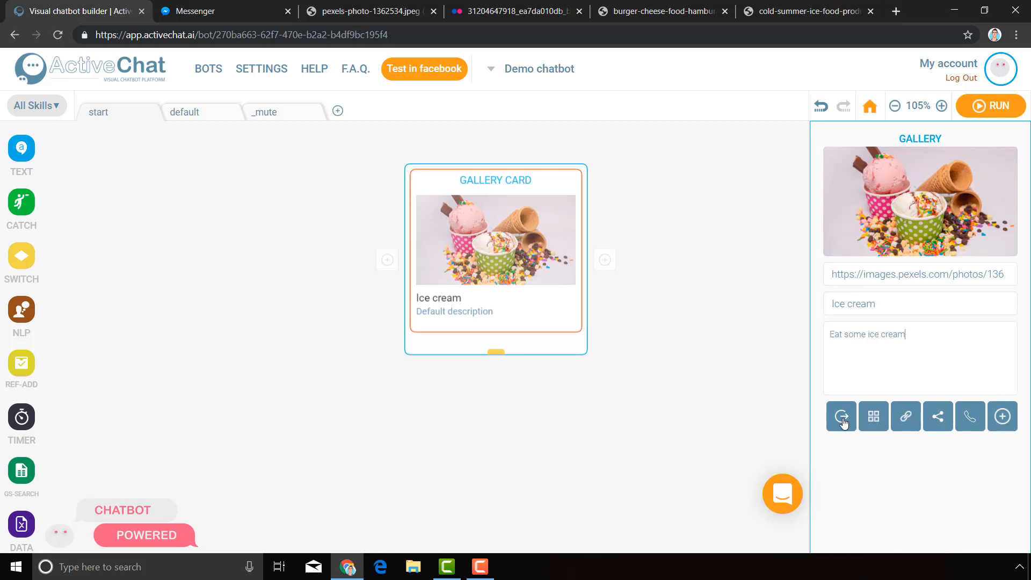
pyautogui.click(874, 418)
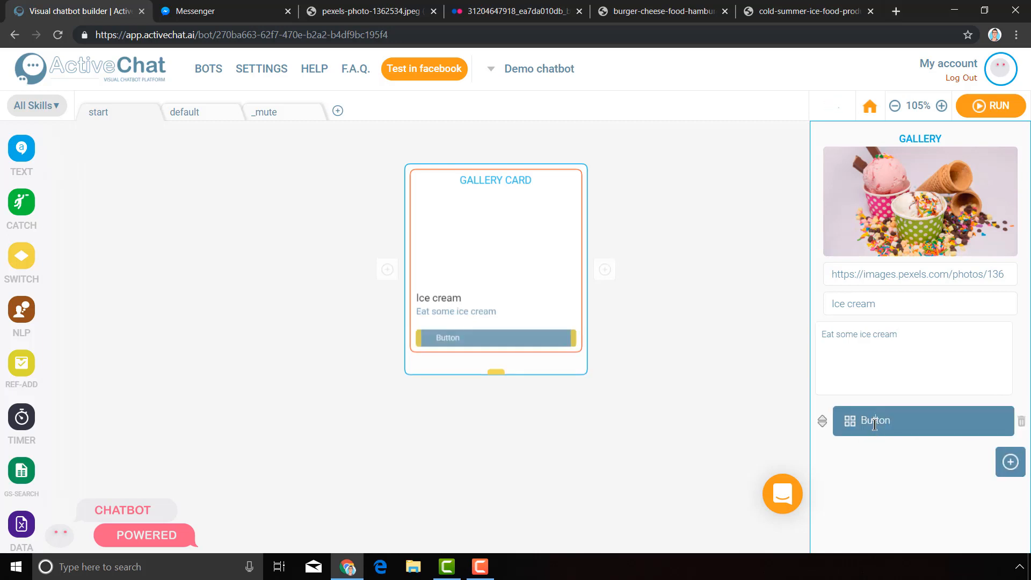
pyautogui.doubleClick(866, 417)
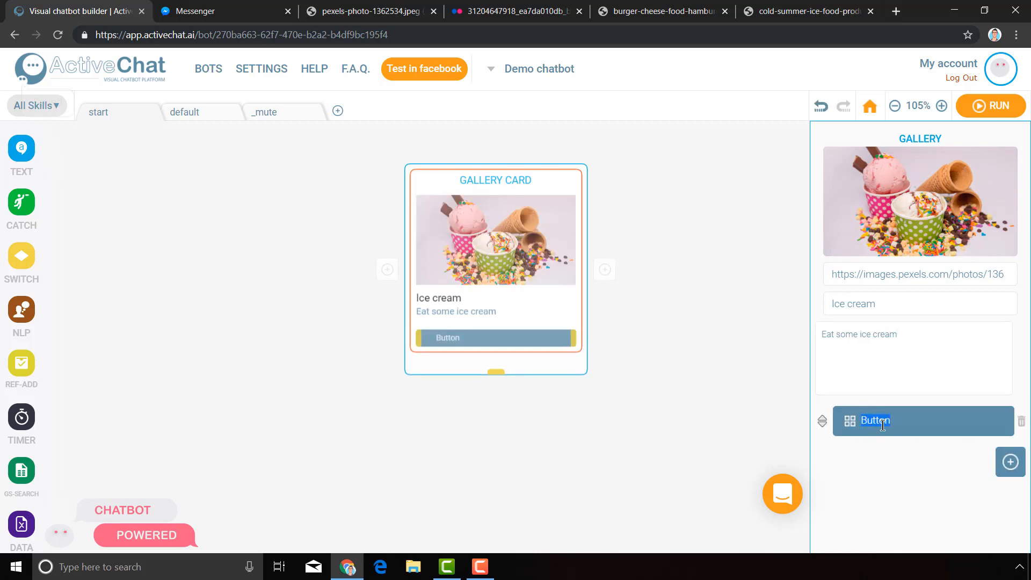
pyautogui.write('Get this')
# Close the card settings and add a second card to the gallery.
pyautogui.click(703, 235)
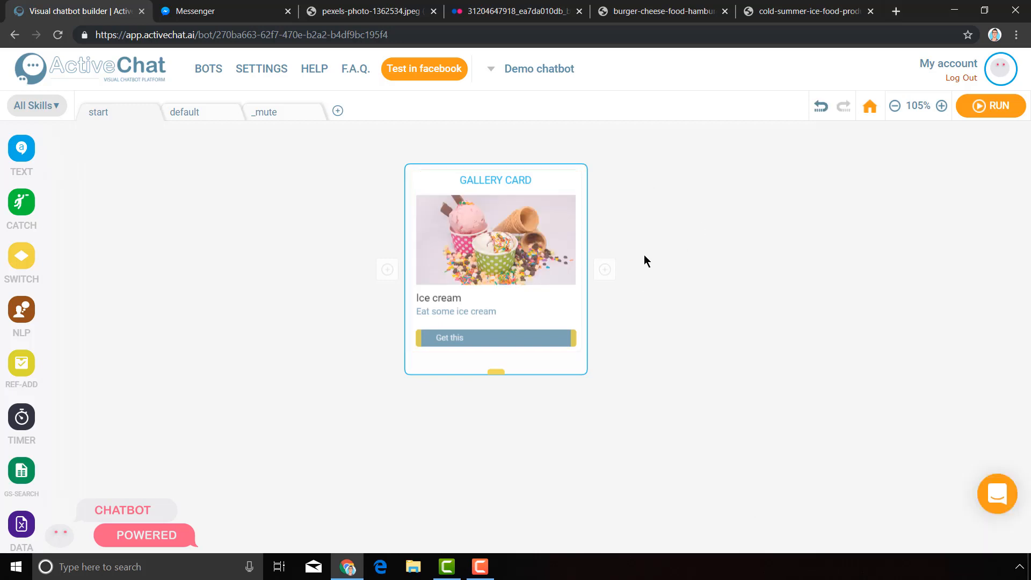
pyautogui.click(605, 269)
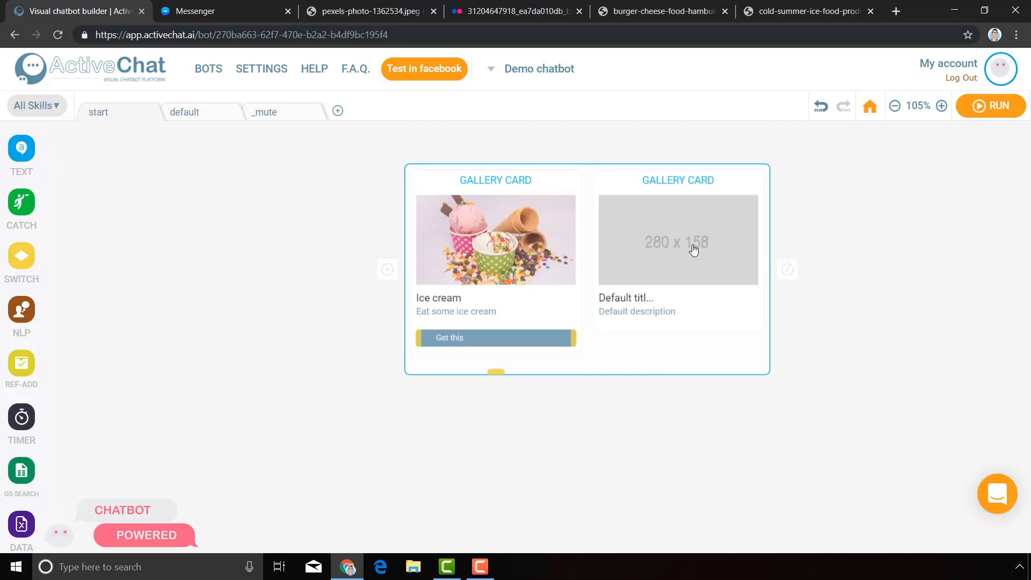
# Copy the cake image's web address and paste it as the second card's image URL.
pyautogui.click(365, 4)
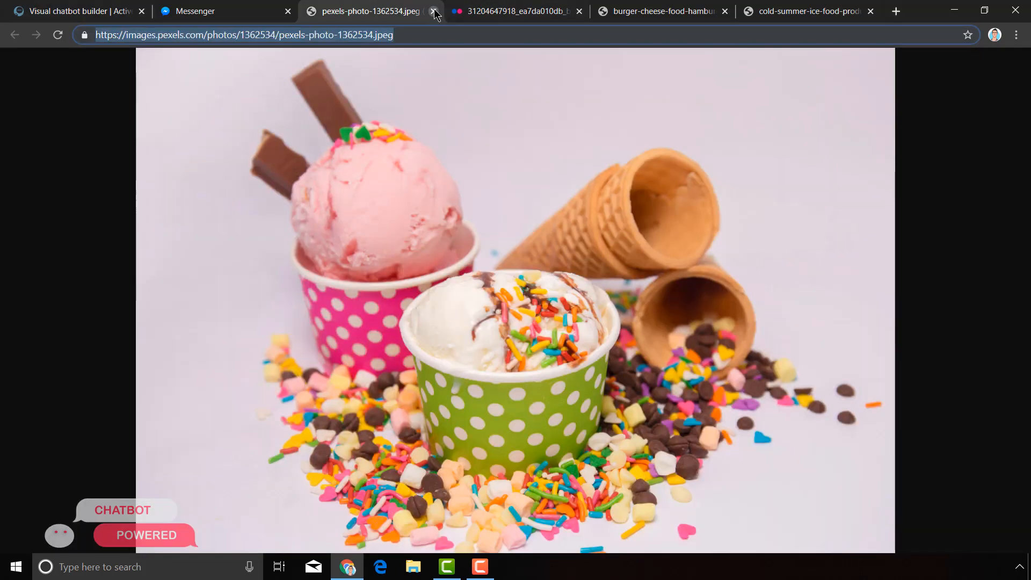
pyautogui.click(434, 11)
pyautogui.click(385, 35)
pyautogui.hotkey('ctrl', 'c')
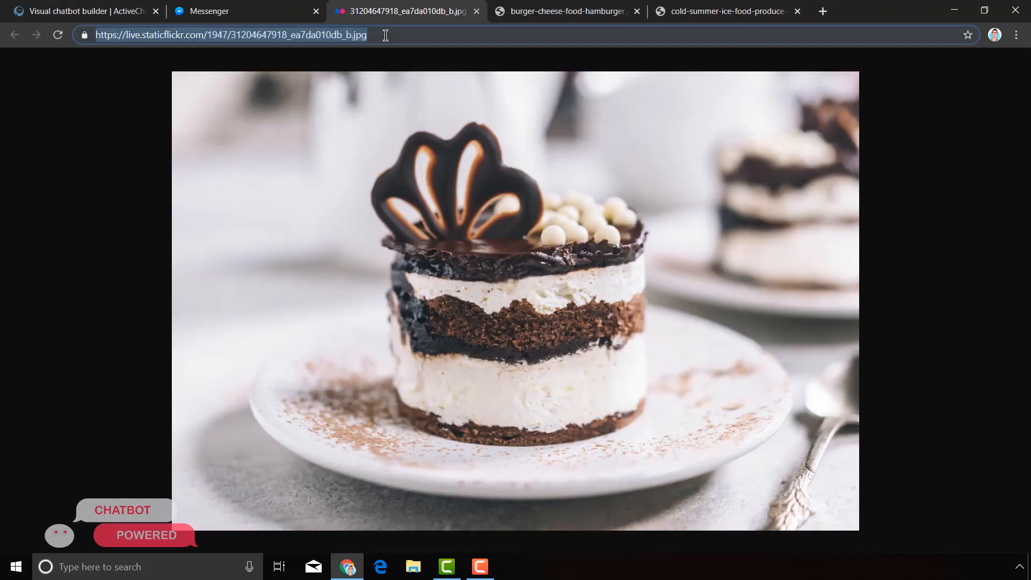
pyautogui.click(117, 4)
pyautogui.click(635, 243)
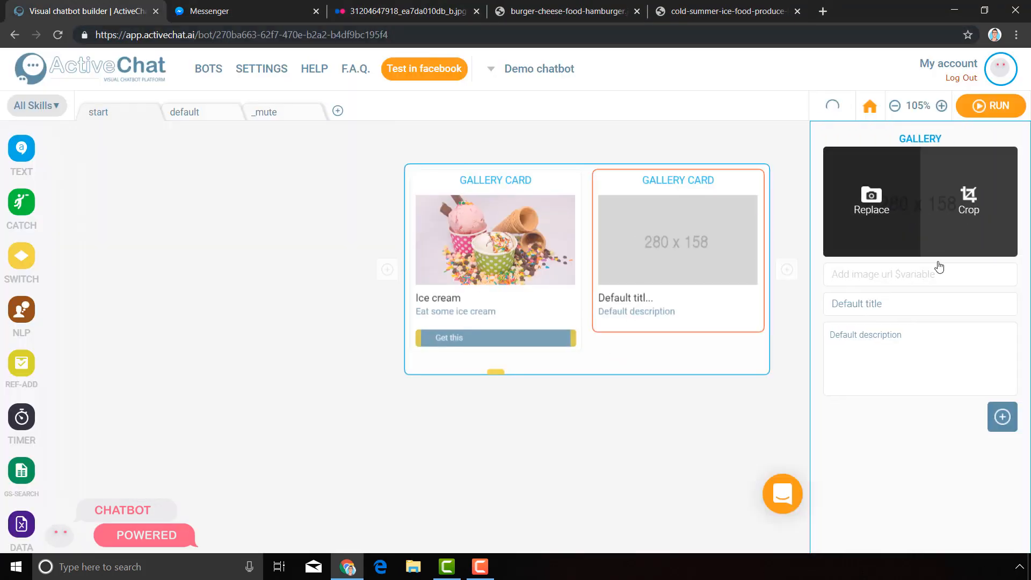
pyautogui.click(906, 272)
pyautogui.hotkey('ctrl', 'v')
# Set the second card's title to Cake and its description to Have some cake.
pyautogui.tripleClick(920, 302)
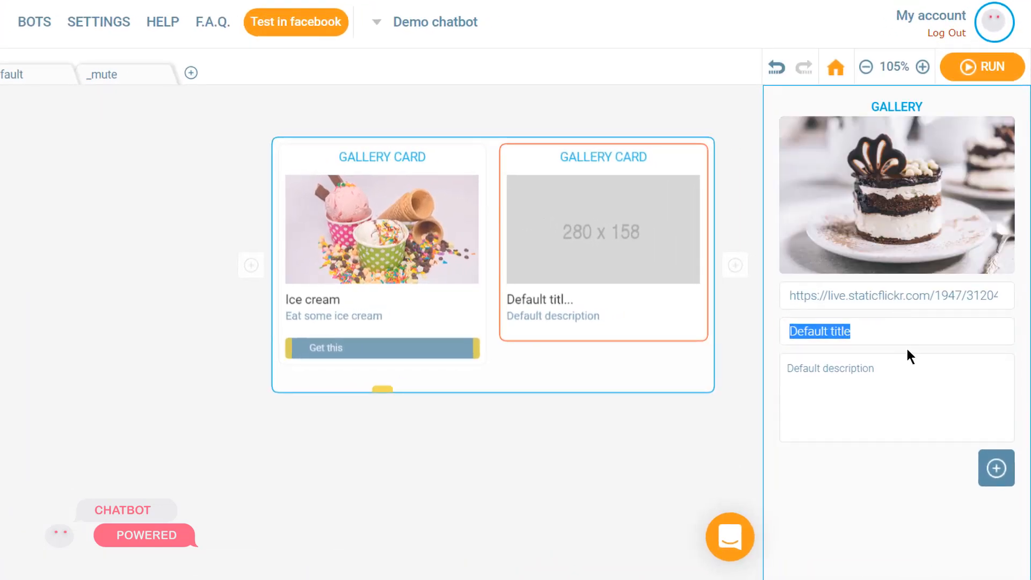
pyautogui.write('Cake')
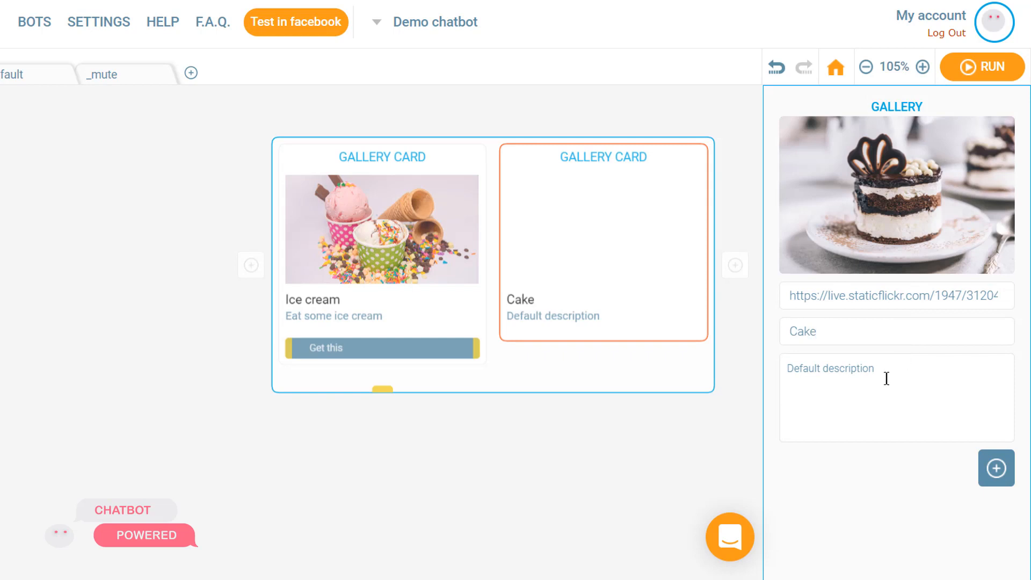
pyautogui.tripleClick(886, 378)
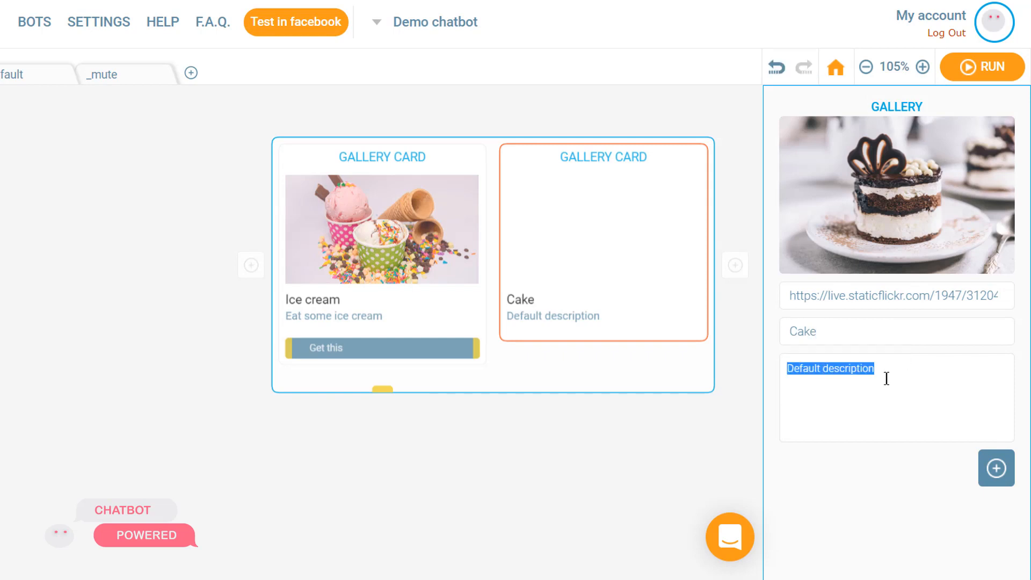
pyautogui.write('Have some cake')
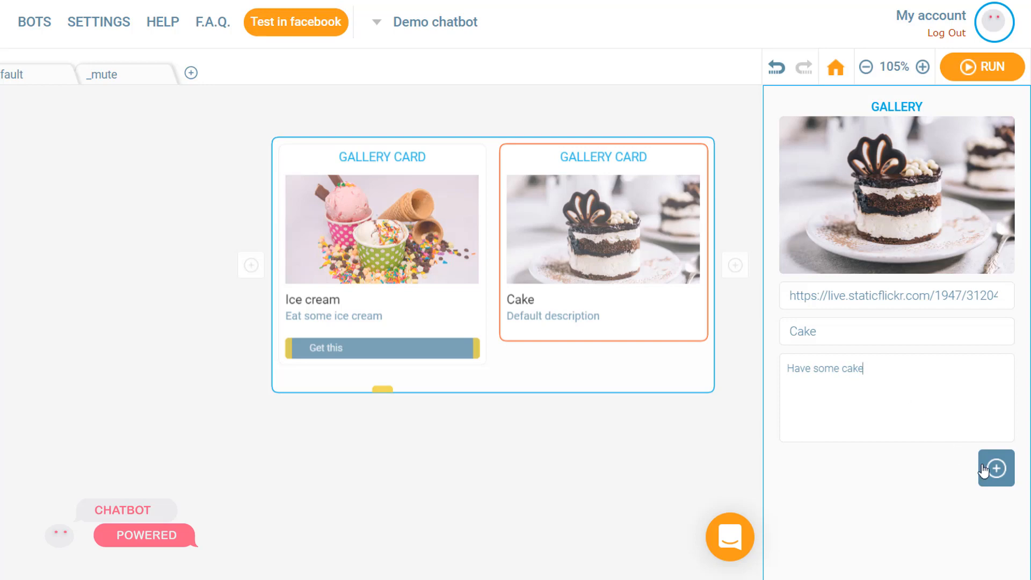
# Add a quick-reply button to the Cake card and try to label it Get this.
pyautogui.click(984, 470)
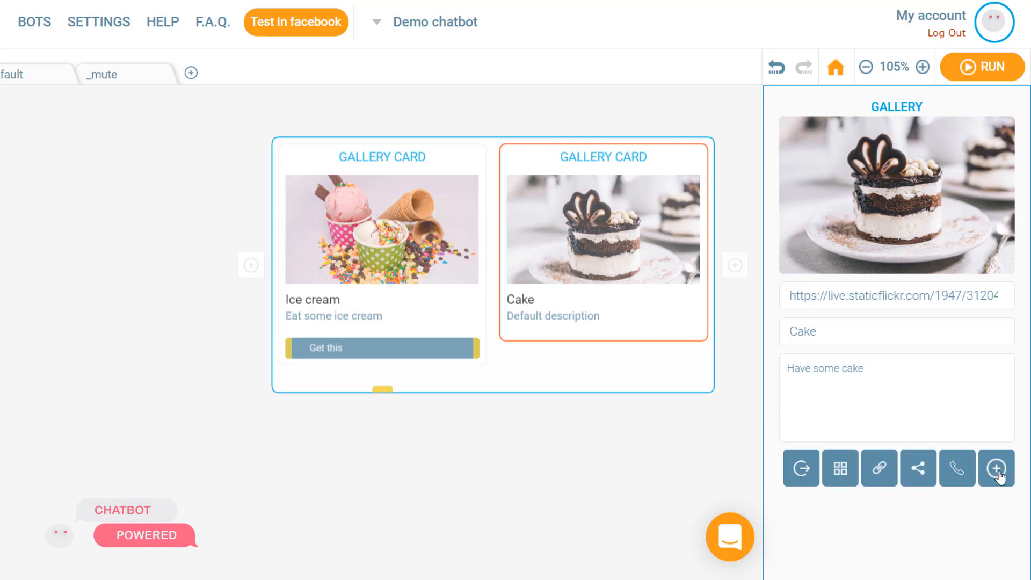
pyautogui.click(842, 467)
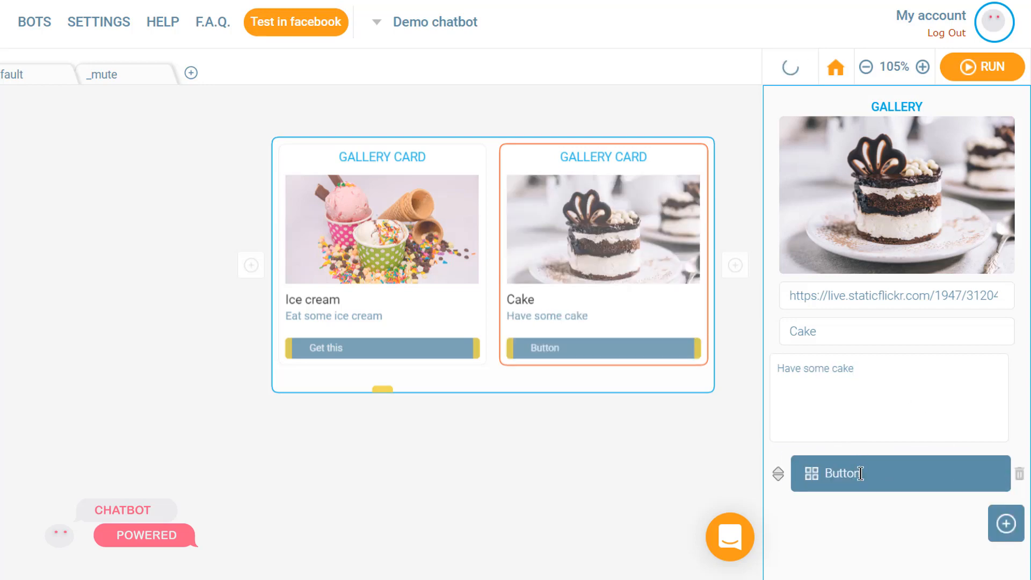
pyautogui.doubleClick(861, 473)
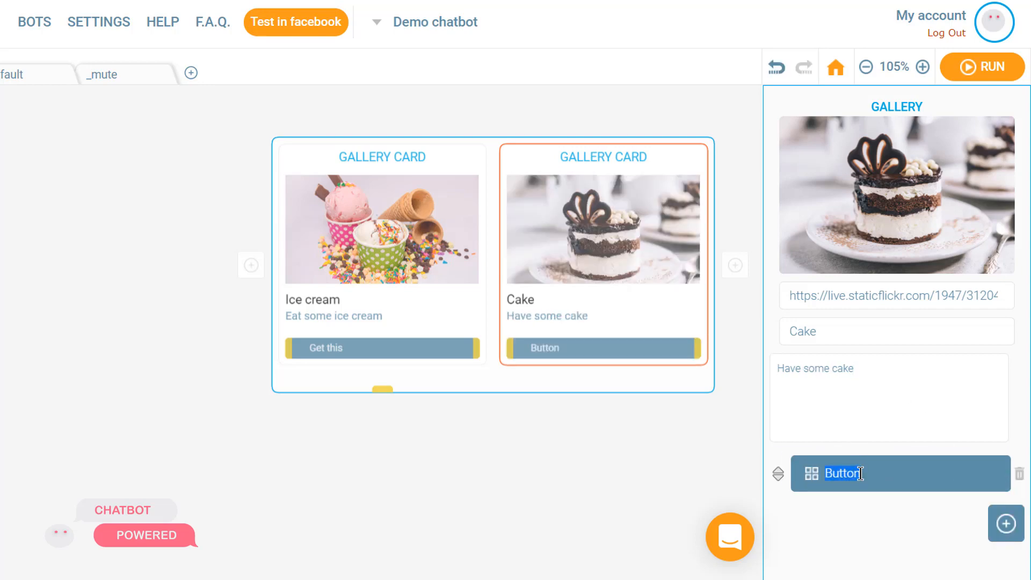
pyautogui.write('GEt this')
# Add a third card and paste the hamburger image's web address as its image URL.
pyautogui.click(736, 265)
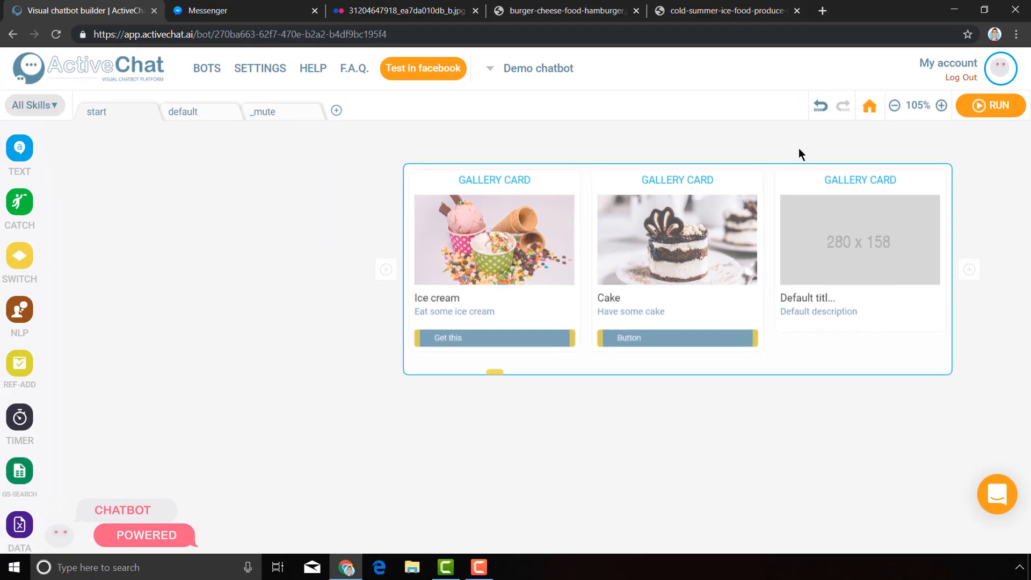
pyautogui.click(543, 10)
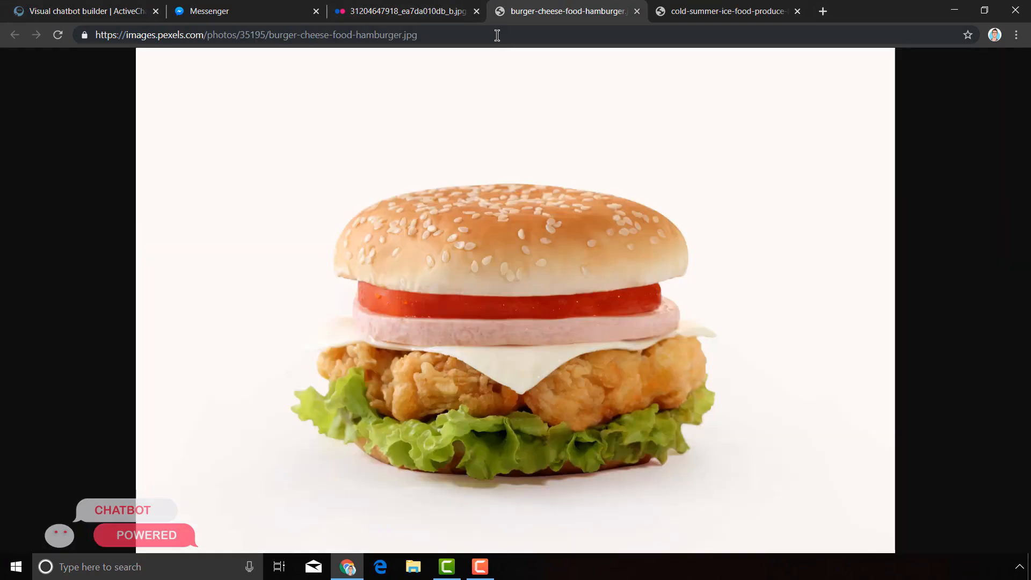
pyautogui.click(498, 35)
pyautogui.click(476, 11)
pyautogui.click(476, 11)
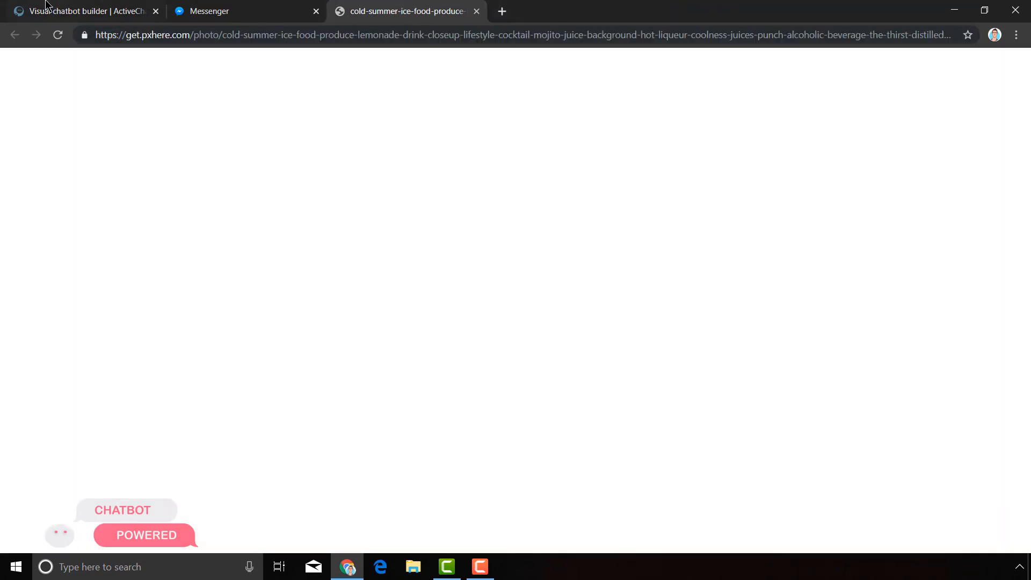
pyautogui.click(477, 11)
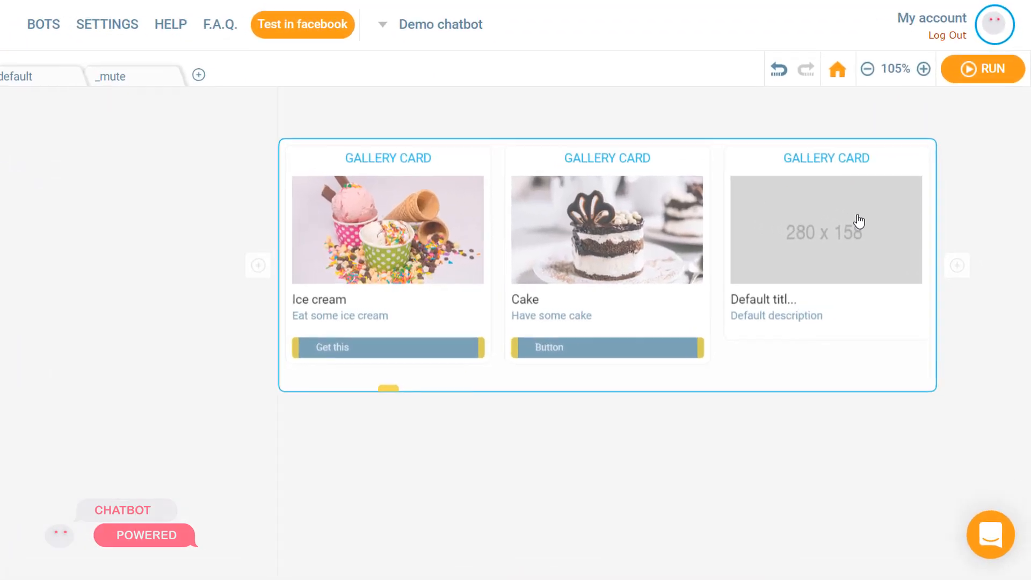
pyautogui.click(859, 220)
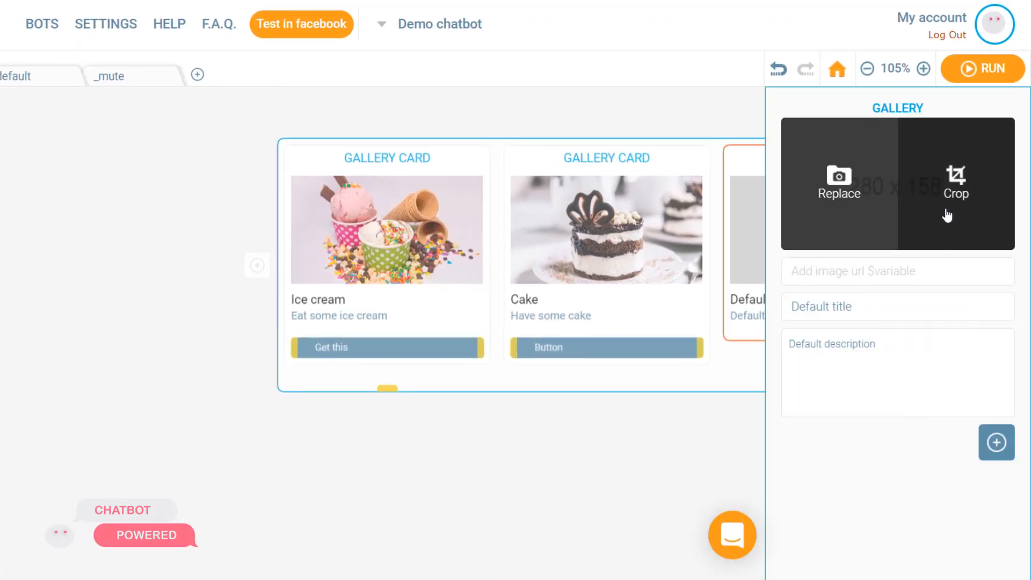
pyautogui.click(915, 269)
pyautogui.hotkey('ctrl', 'v')
# Set the third card's title to Hamburger and its description to Have this burger.
pyautogui.click(908, 307)
pyautogui.hotkey('ctrl', 'a')
pyautogui.write('Hamburger')
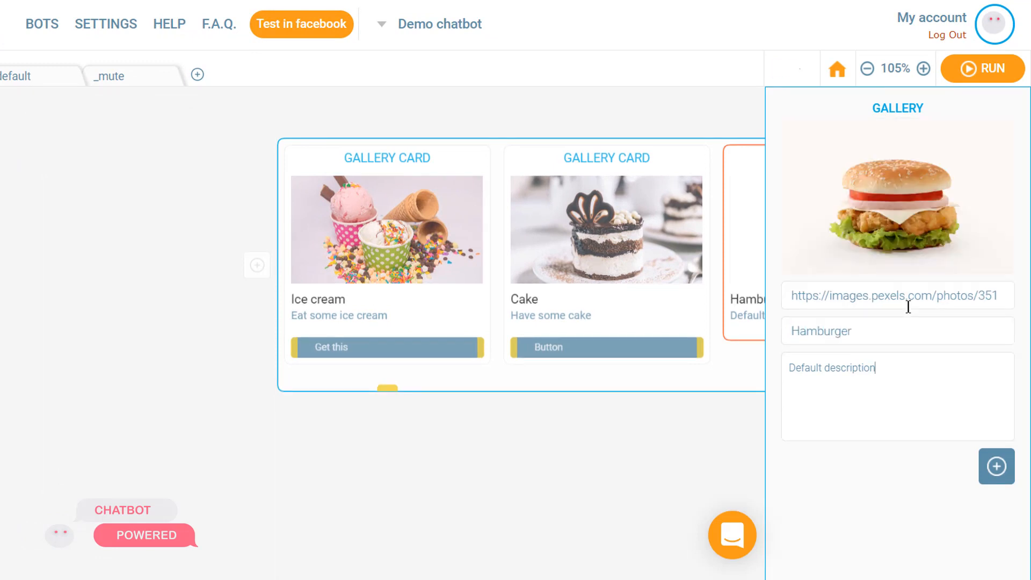
pyautogui.click(857, 388)
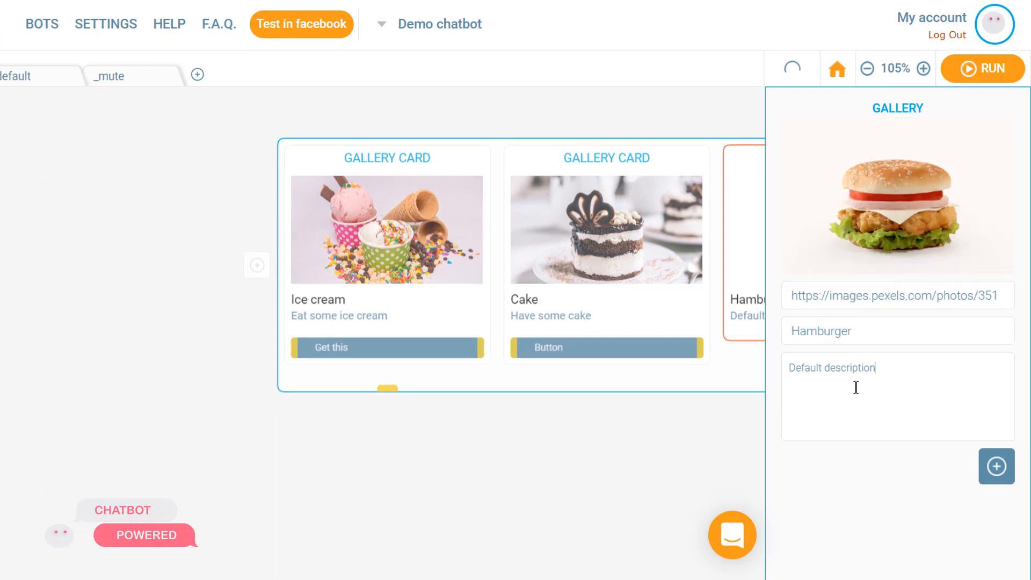
pyautogui.hotkey('ctrl', 'a')
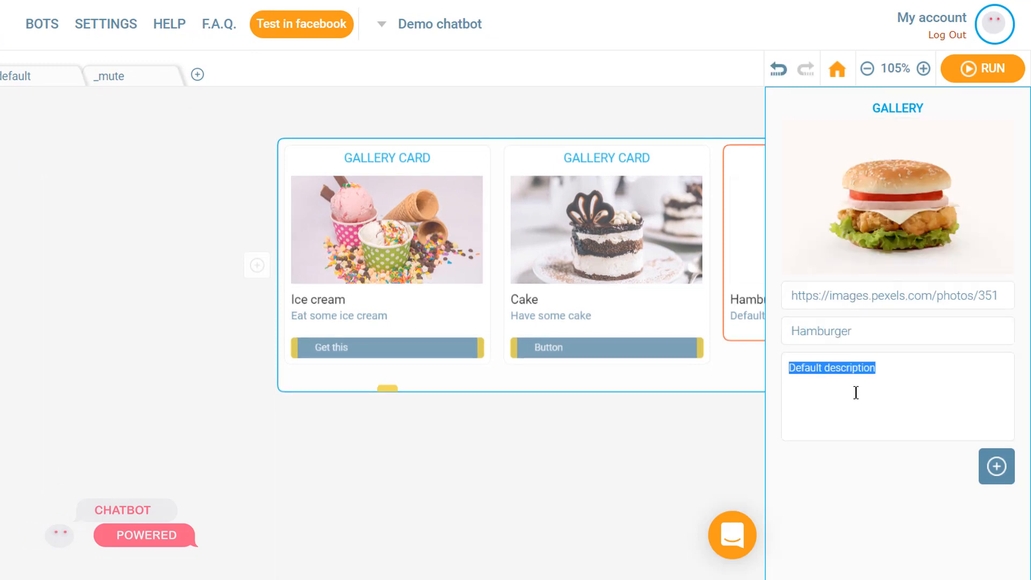
pyautogui.write('Ha')
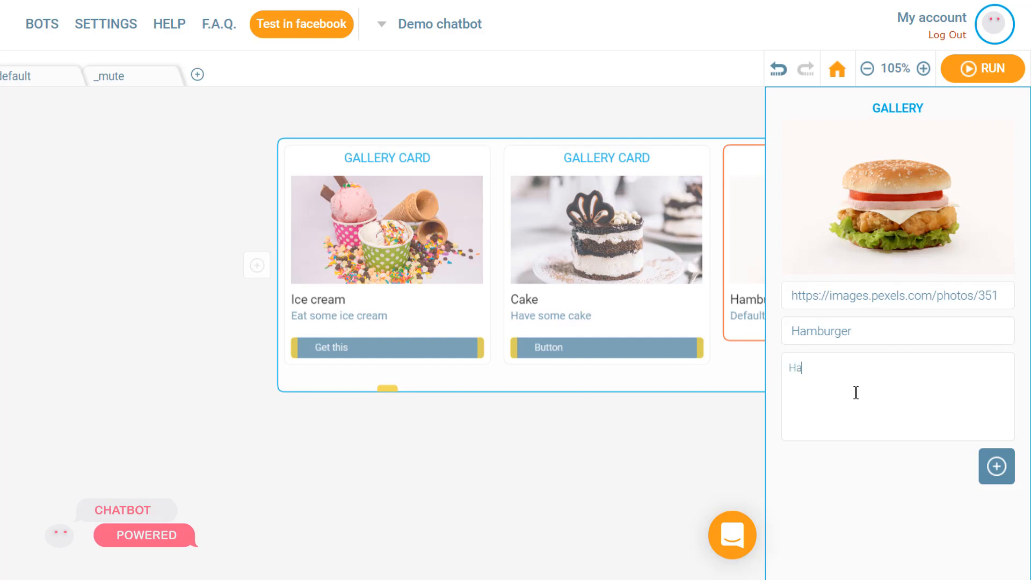
pyautogui.write('ve this burger')
# Add a quick-reply button to the Hamburger card and label it Get this.
pyautogui.moveTo(998, 467)
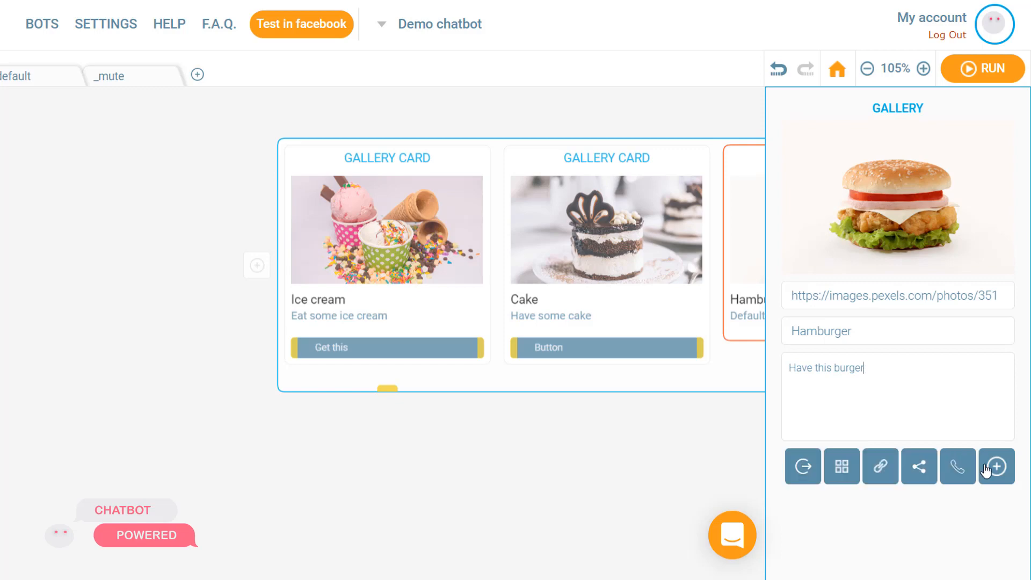
pyautogui.click(842, 470)
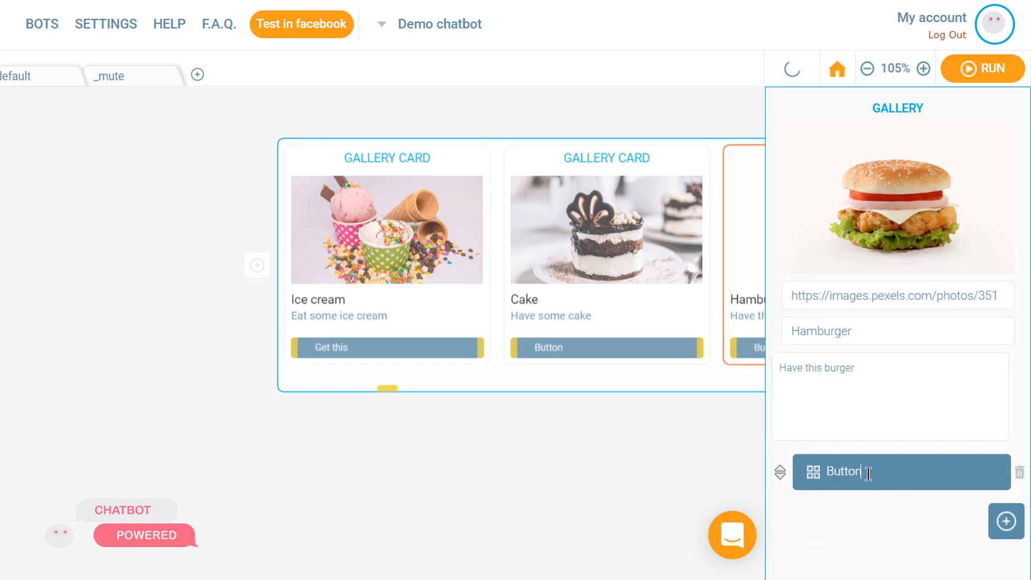
pyautogui.doubleClick(867, 471)
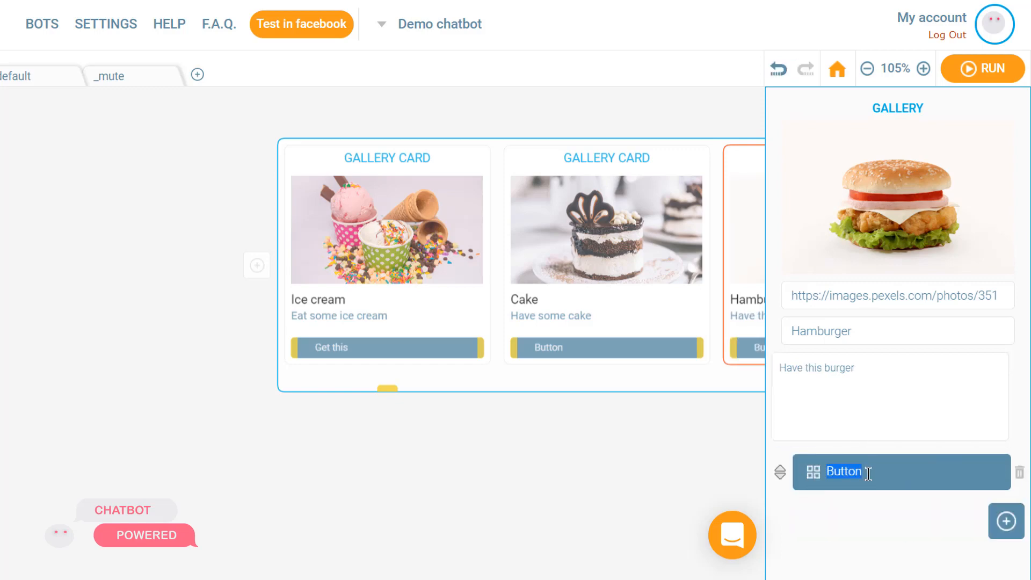
pyautogui.write('Get this')
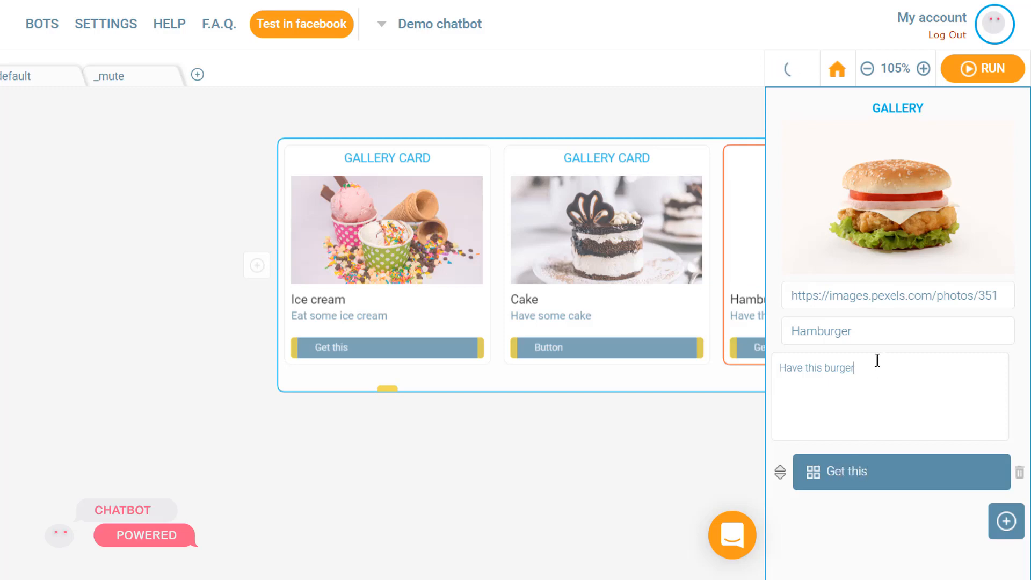
pyautogui.doubleClick(876, 471)
pyautogui.tripleClick(876, 471)
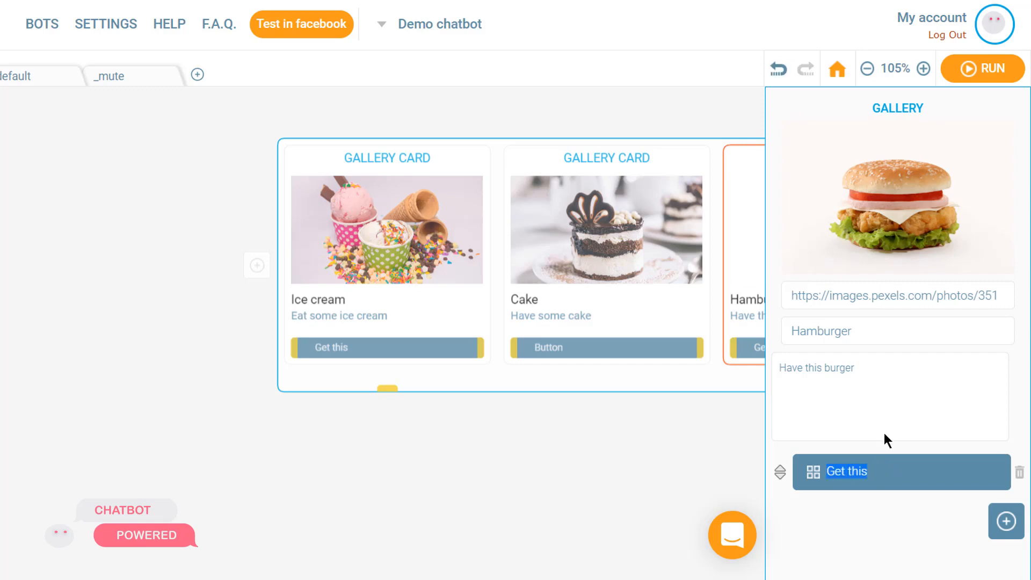
pyautogui.click(892, 370)
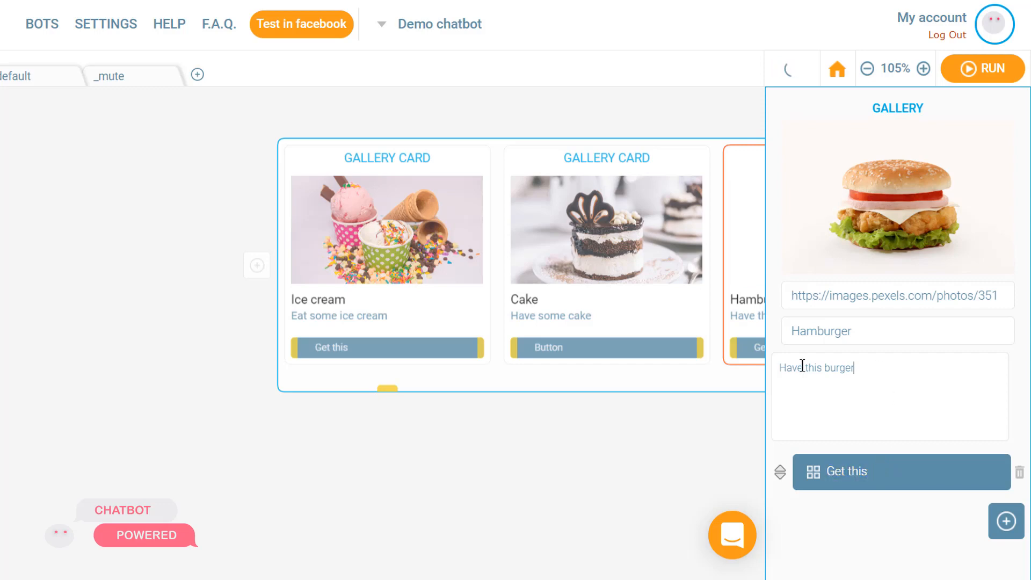
# Relabel the Cake card's button as Get this.
pyautogui.moveTo(714, 374); pyautogui.dragTo(421, 419)
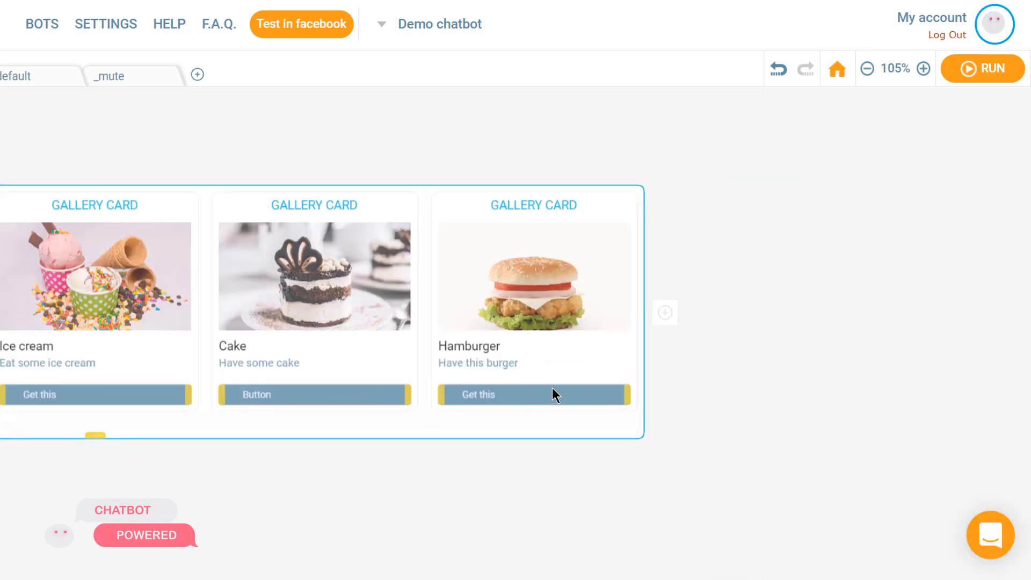
pyautogui.click(285, 385)
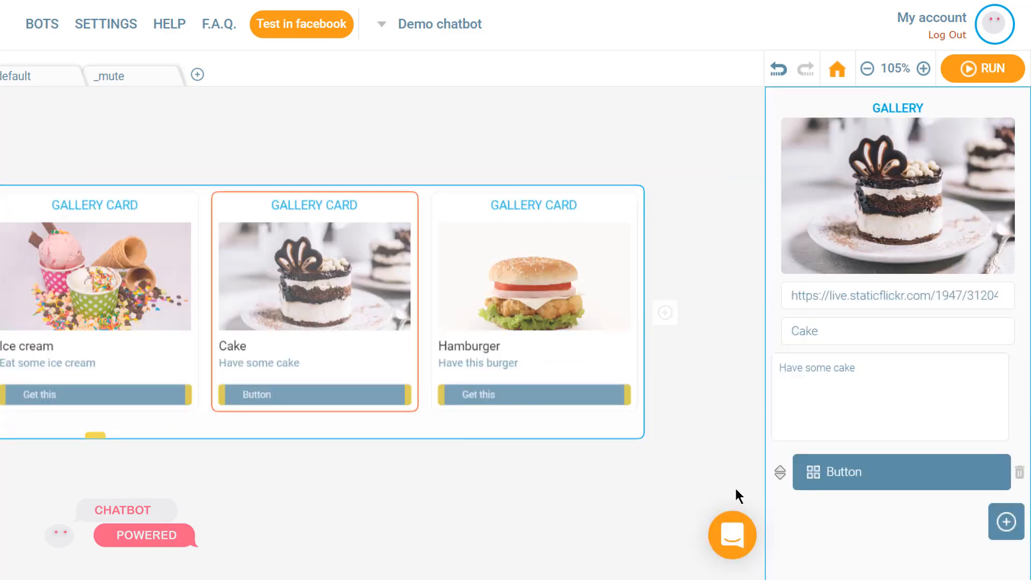
pyautogui.click(891, 465)
pyautogui.write('Get this')
pyautogui.click(548, 485)
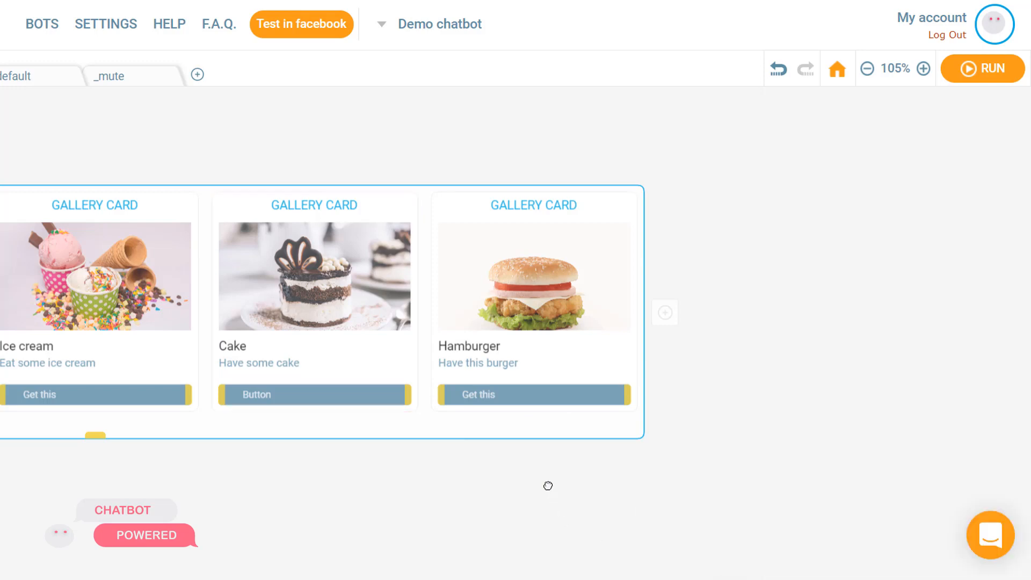
pyautogui.click(337, 273)
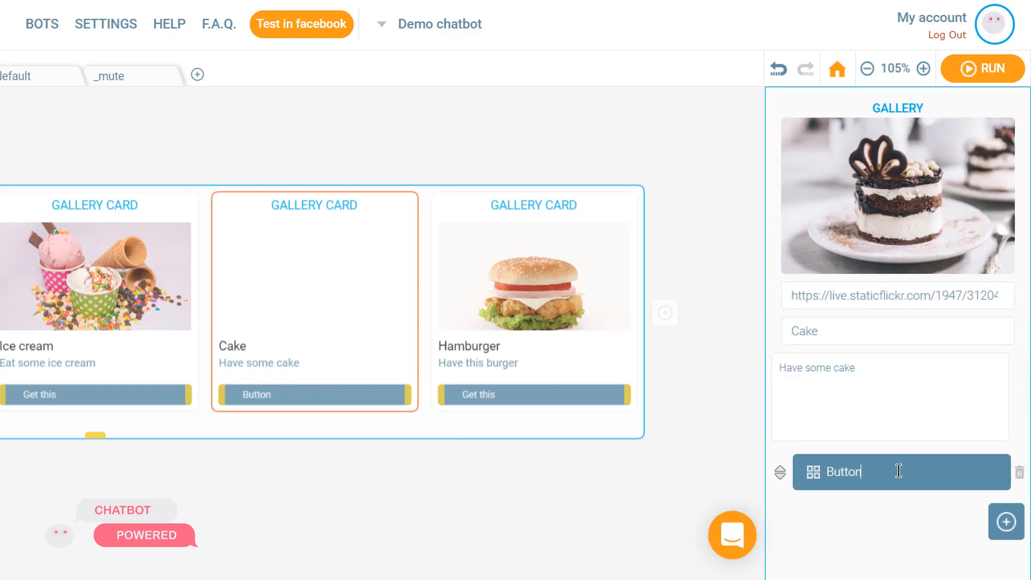
pyautogui.click(898, 471)
pyautogui.write('Get this')
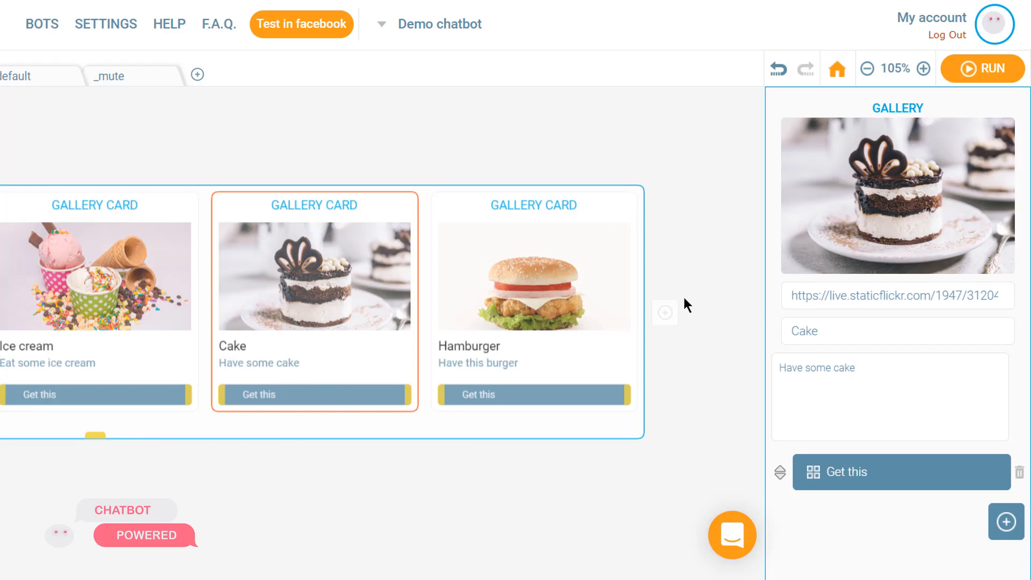
# Add another card to the gallery and paste the lemonade drink image's web address as its image URL.
pyautogui.click(669, 313)
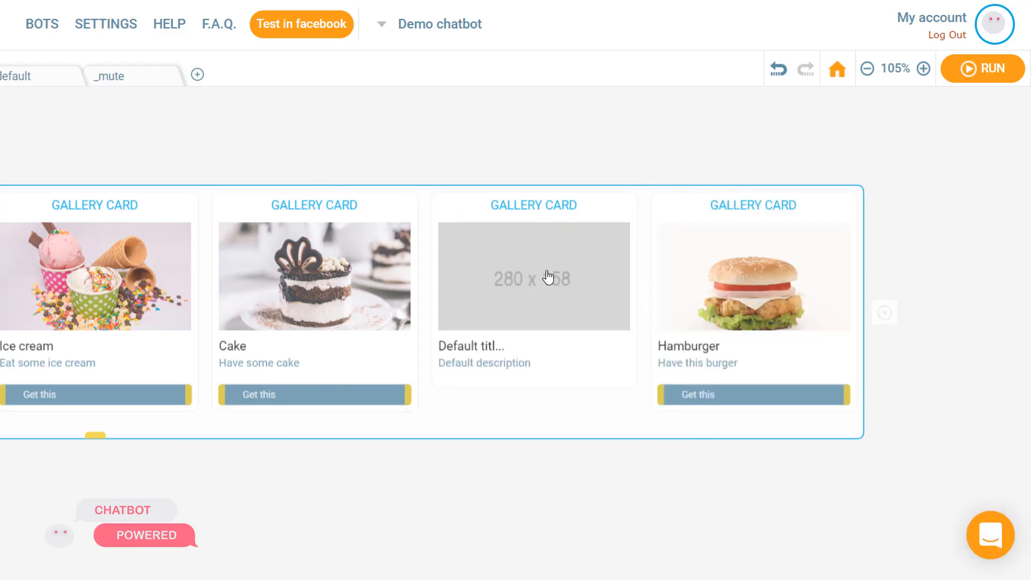
pyautogui.click(528, 300)
pyautogui.click(336, 8)
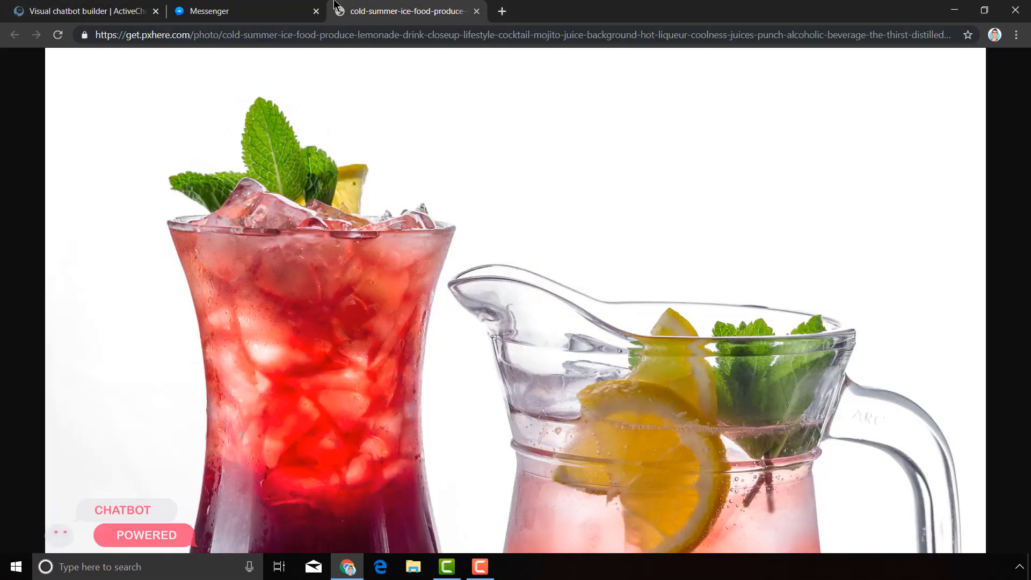
pyautogui.click(370, 38)
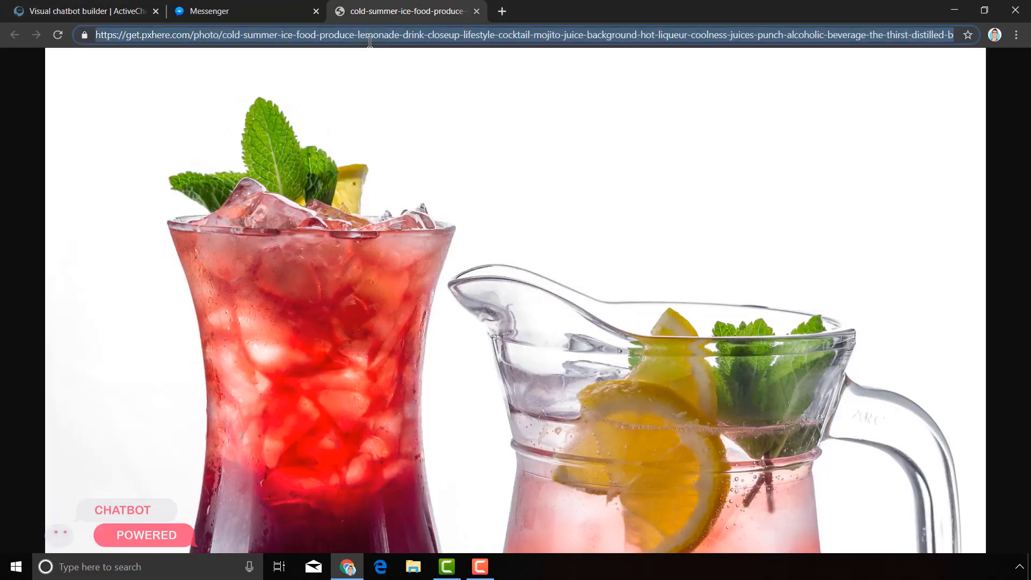
pyautogui.click(476, 11)
pyautogui.click(21, 4)
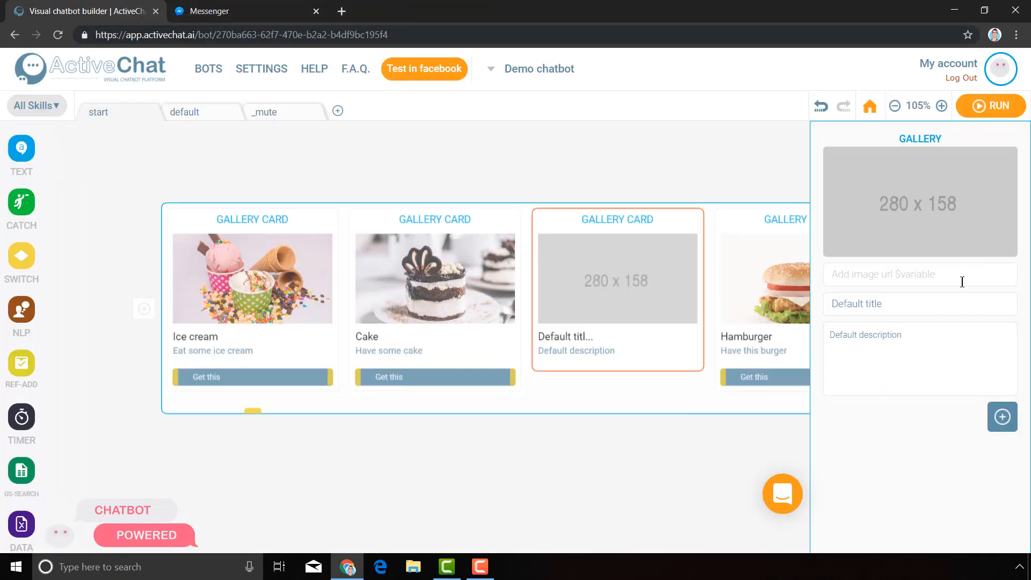
pyautogui.hotkey('ctrl', 'v')
pyautogui.tripleClick(946, 302)
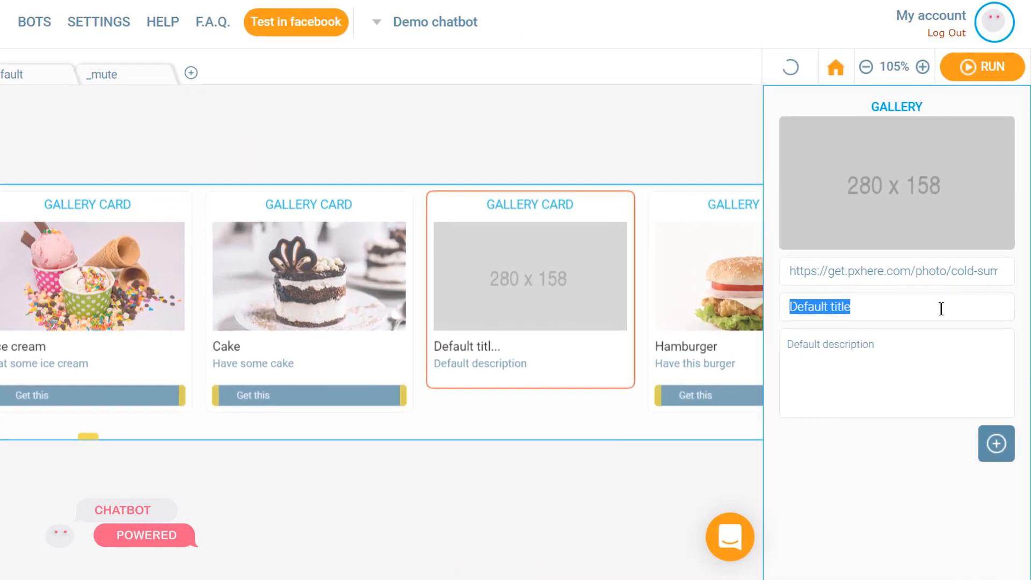
pyautogui.write('Lem')
pyautogui.write('ds')
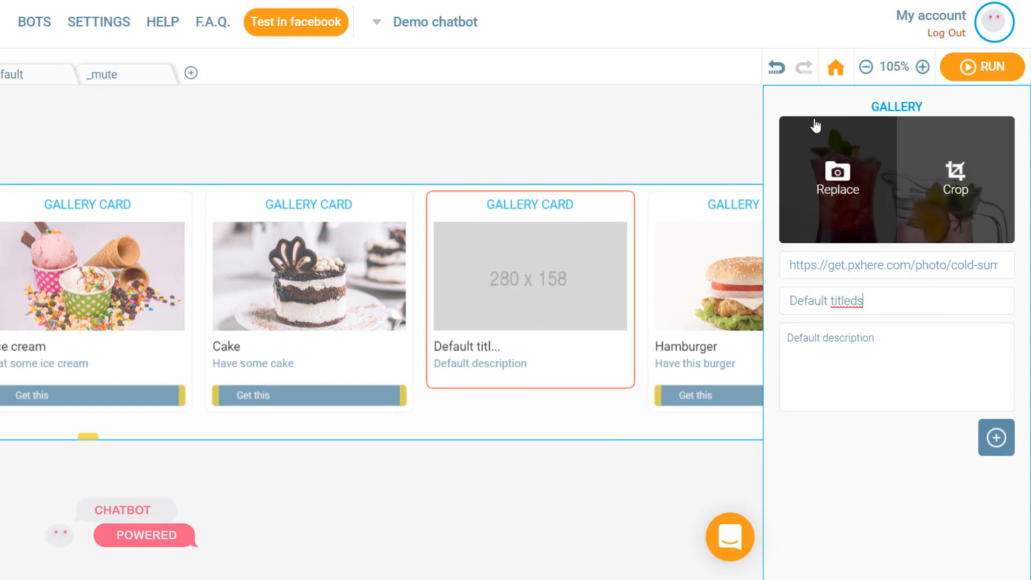
# Set the new card's title to Lemonade and its description to Get some Lemonade.
pyautogui.click(866, 309)
pyautogui.tripleClick(909, 297)
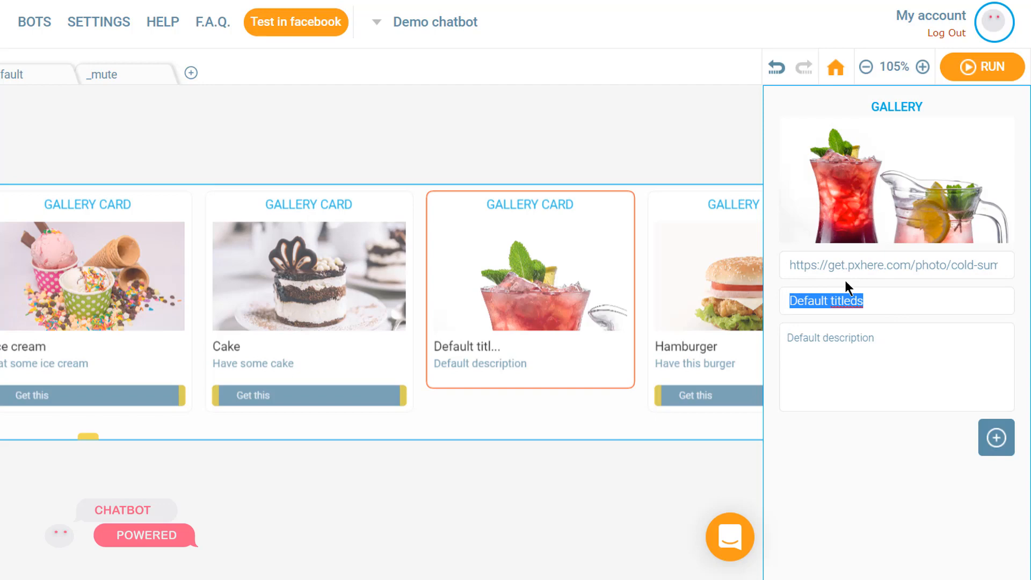
pyautogui.write('Lem')
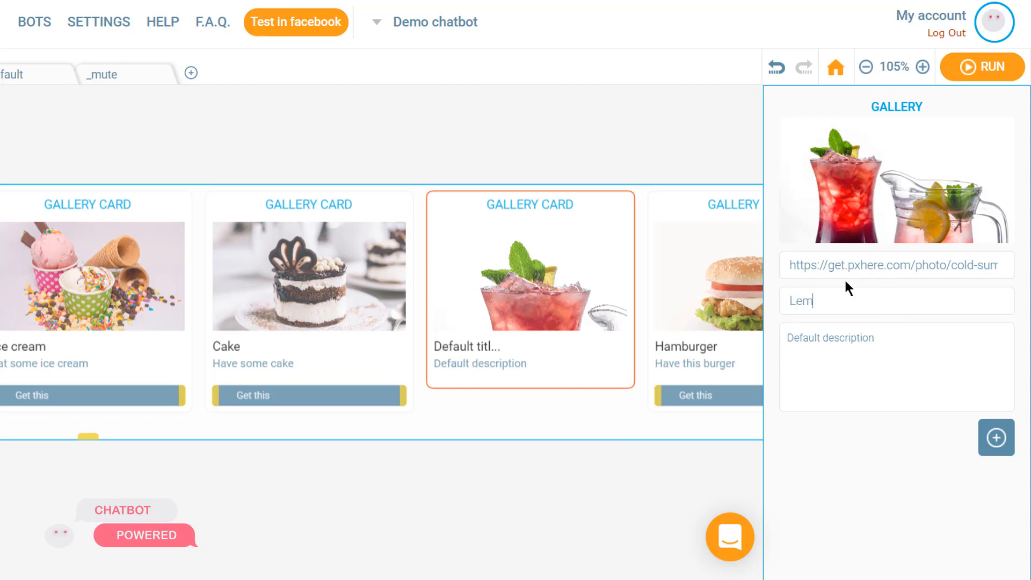
pyautogui.write('onade')
pyautogui.click(843, 372)
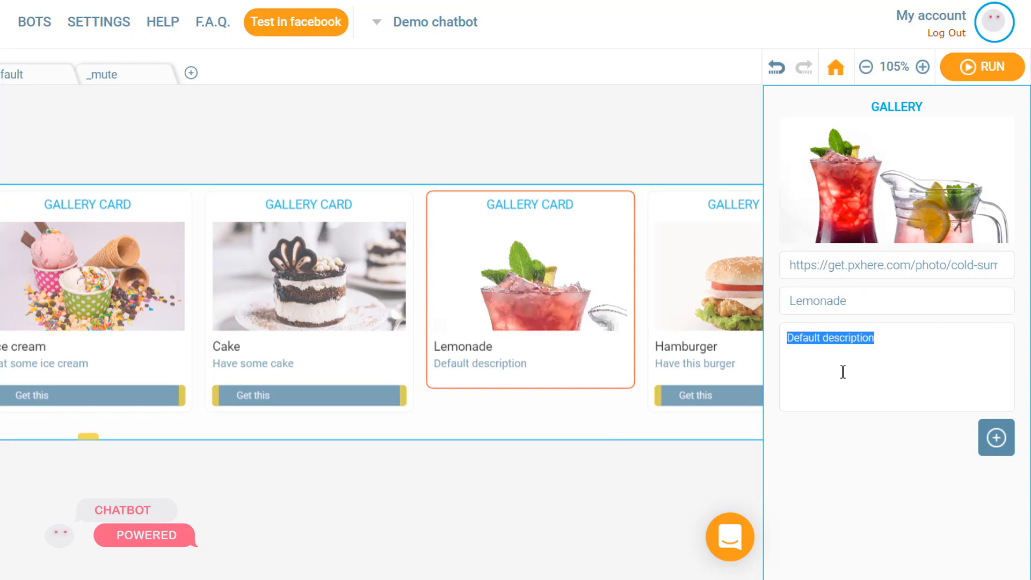
pyautogui.write('Get som e')
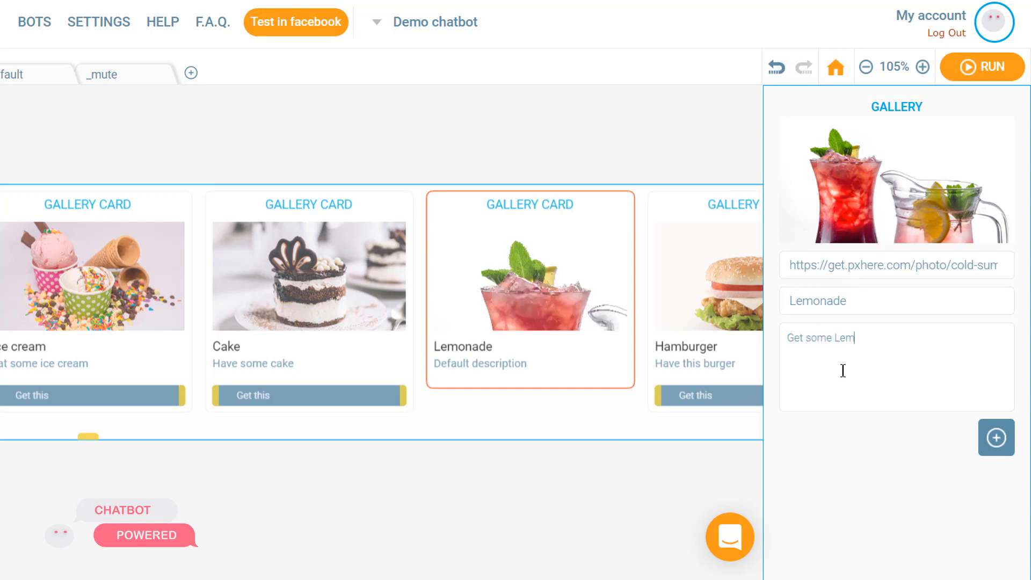
pyautogui.click(895, 304)
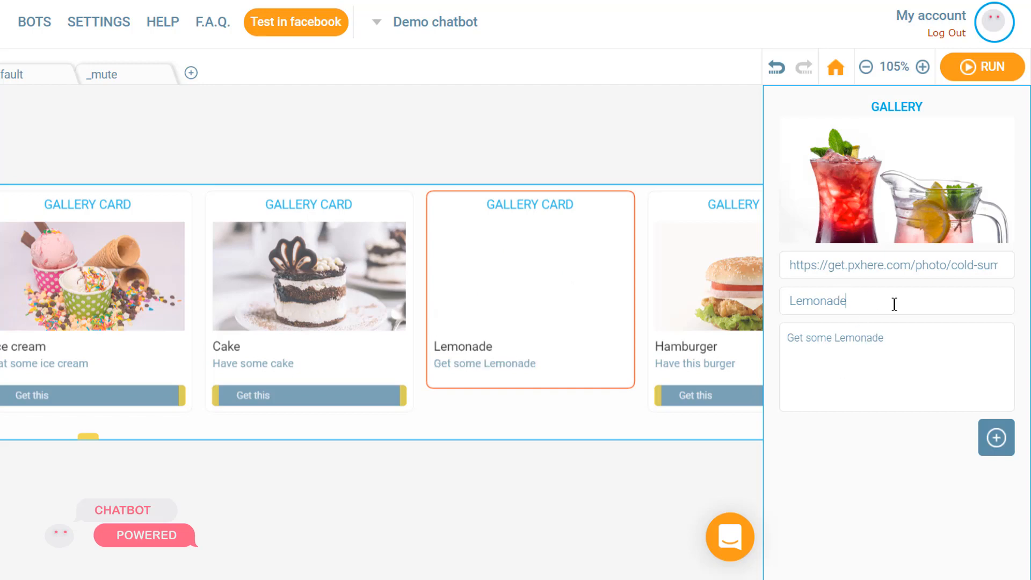
# Add a quick-reply button to the Lemonade card and label it Get this.
pyautogui.moveTo(988, 452)
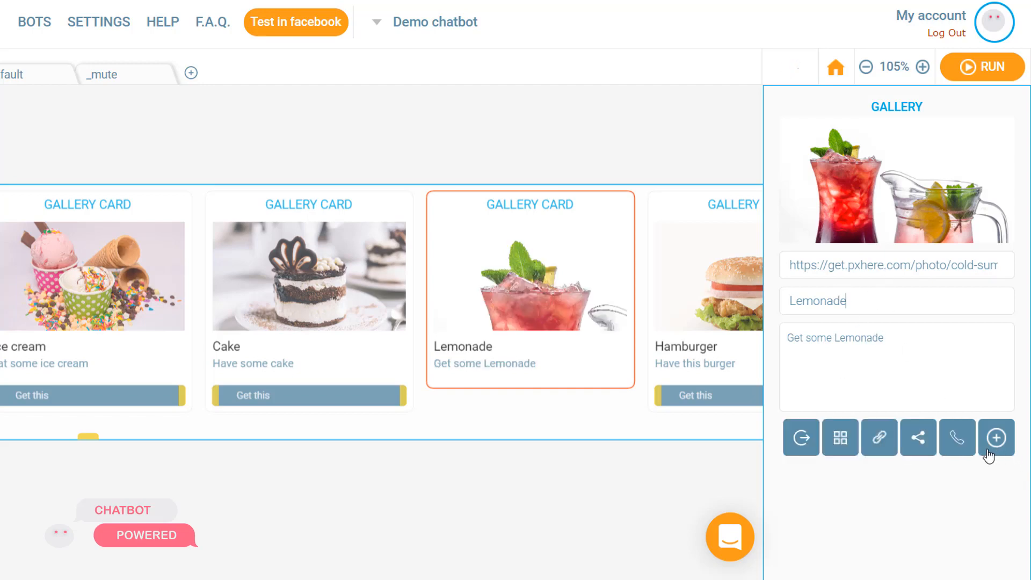
pyautogui.click(854, 443)
pyautogui.doubleClick(856, 442)
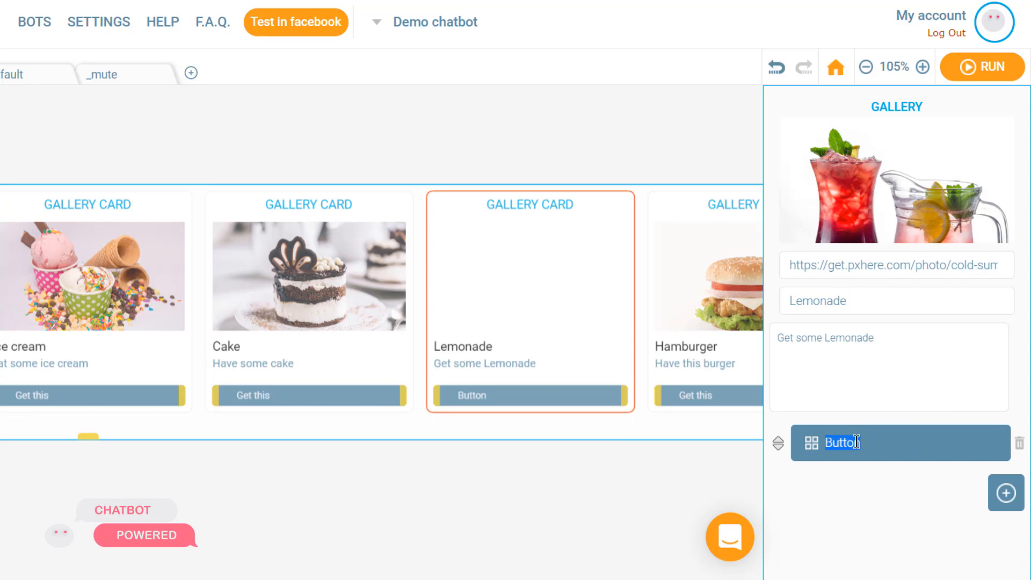
pyautogui.write('Get this')
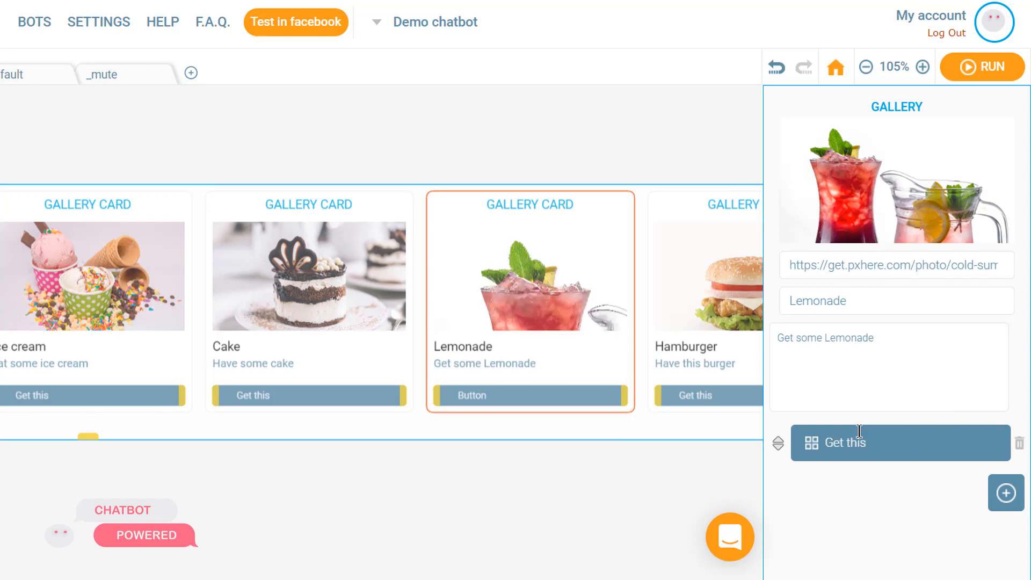
pyautogui.click(889, 368)
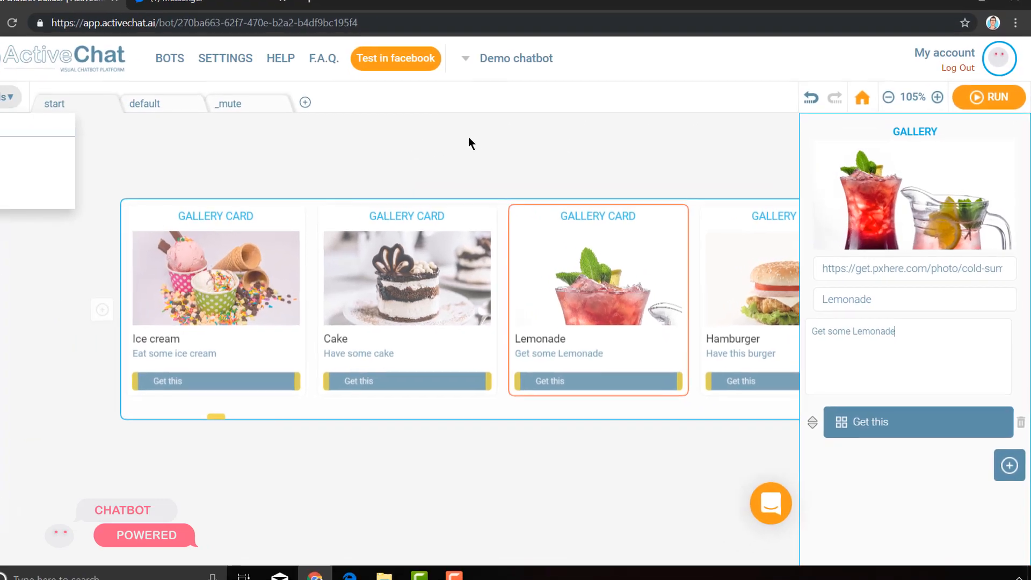
# Add a new Text block connected after the Take care! text block.
pyautogui.click(380, 113)
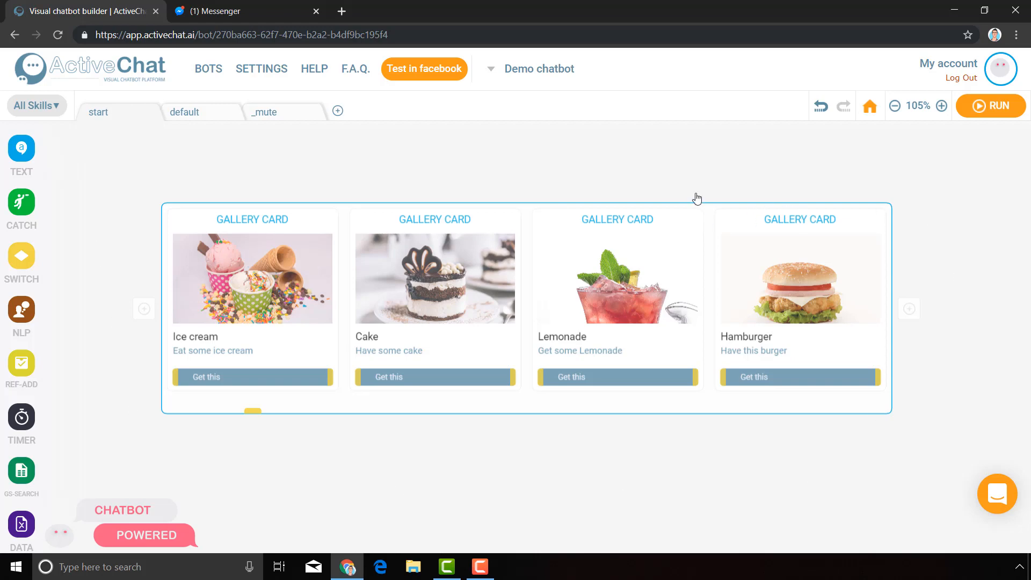
pyautogui.moveTo(299, 472); pyautogui.dragTo(522, 528)
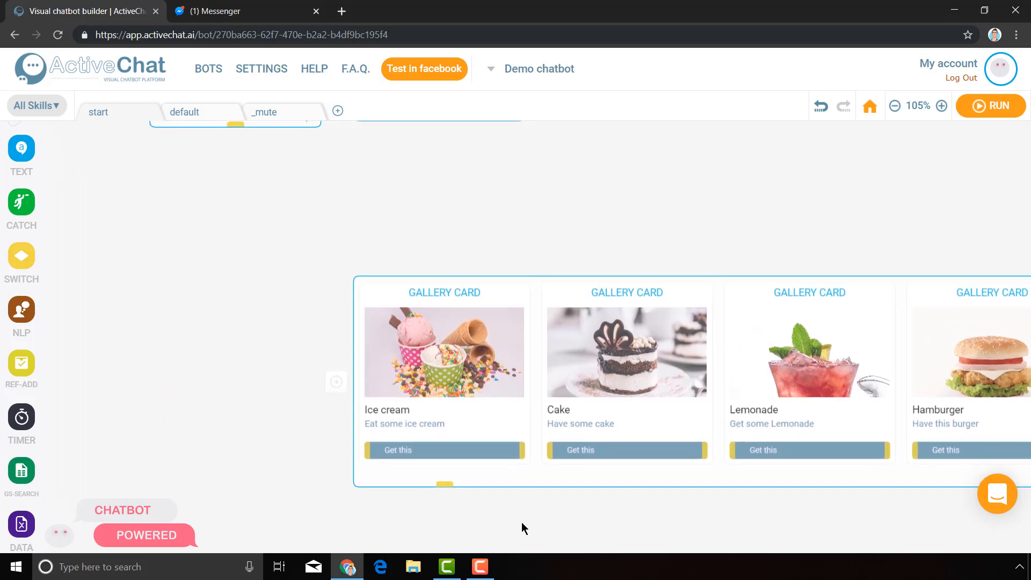
pyautogui.moveTo(518, 185); pyautogui.dragTo(463, 300)
pyautogui.click(385, 175)
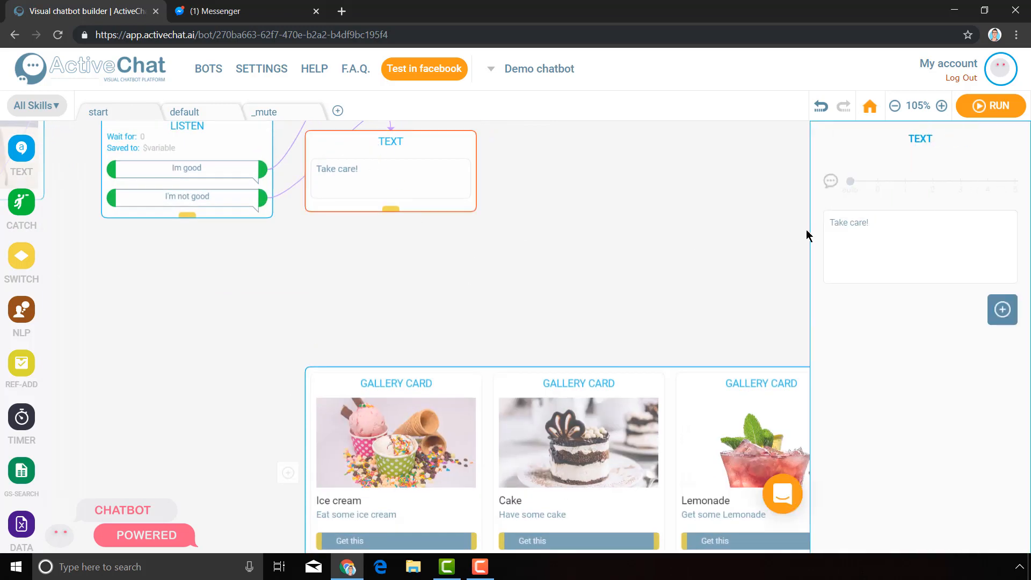
pyautogui.moveTo(394, 215); pyautogui.dragTo(387, 262)
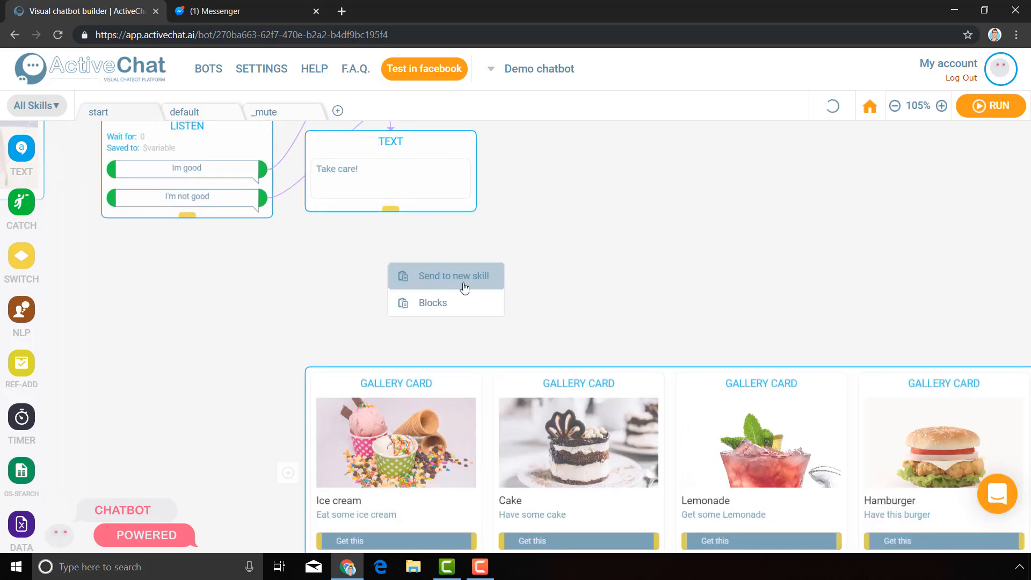
pyautogui.moveTo(476, 301)
pyautogui.moveTo(559, 311)
pyautogui.moveTo(567, 332)
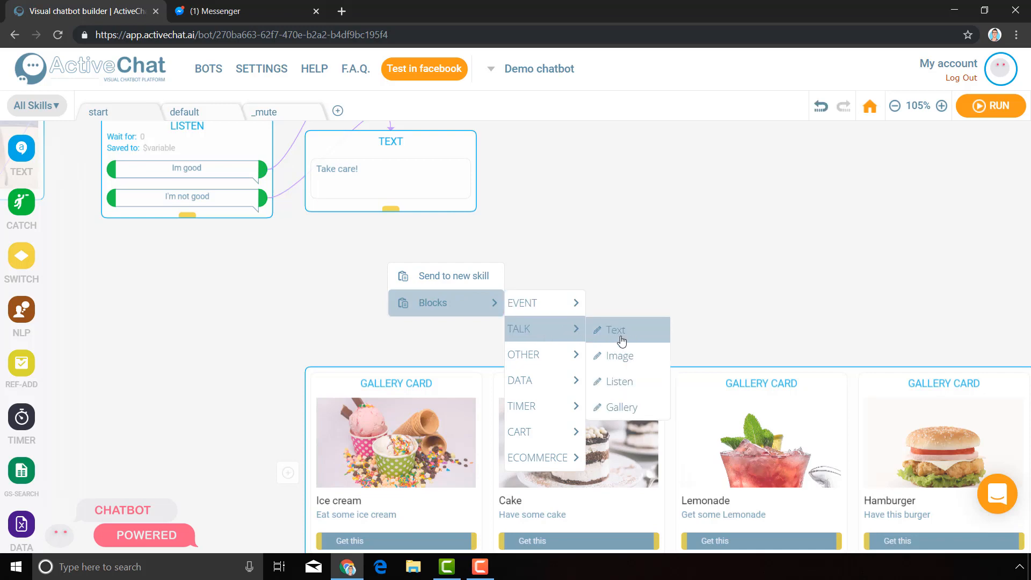
pyautogui.click(621, 333)
# Write Food can help you feel better in the new text block and connect it to the gallery.
pyautogui.click(407, 280)
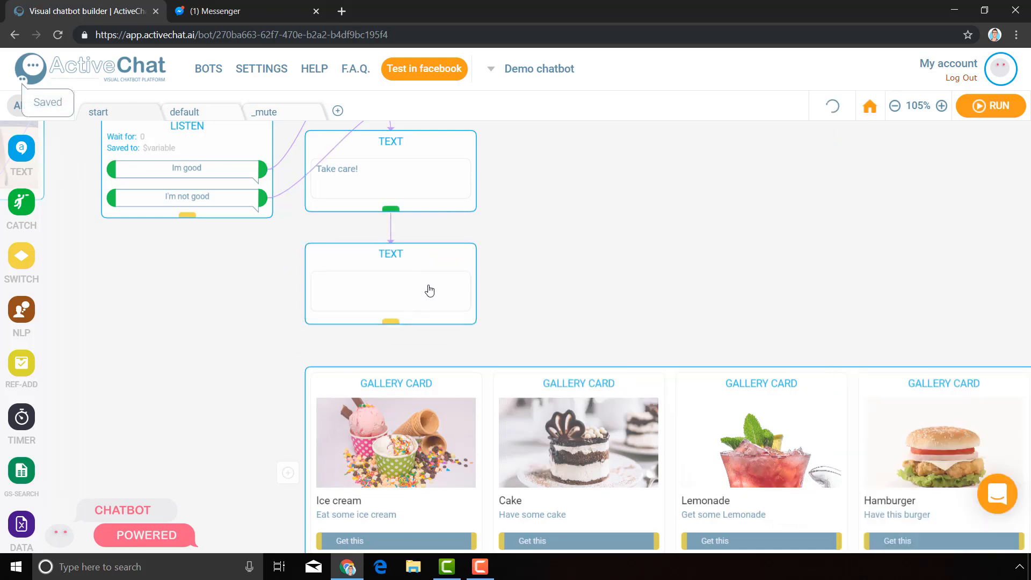
pyautogui.moveTo(216, 309); pyautogui.dragTo(247, 378)
pyautogui.click(298, 250)
pyautogui.click(371, 239)
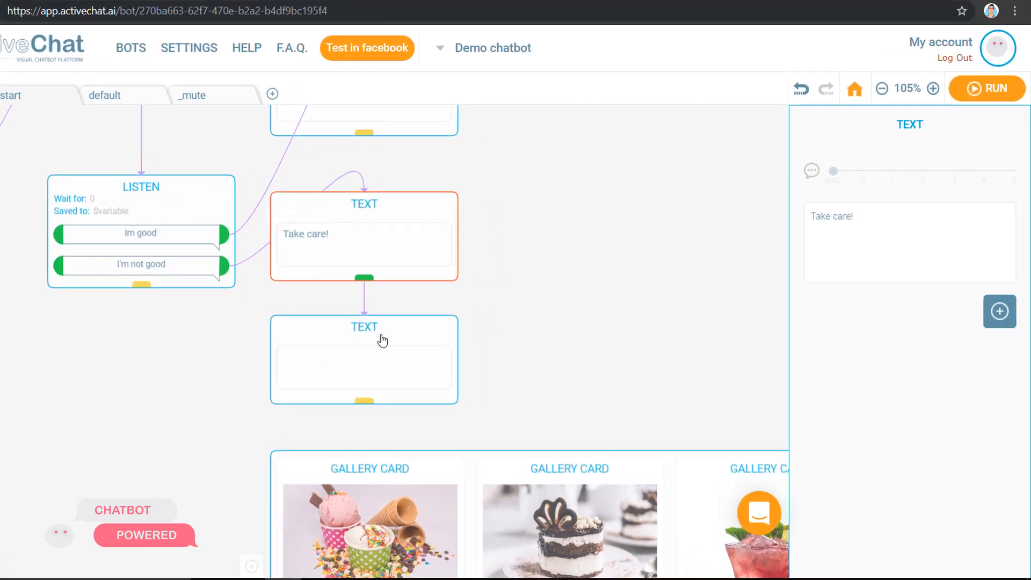
pyautogui.click(381, 340)
pyautogui.click(885, 228)
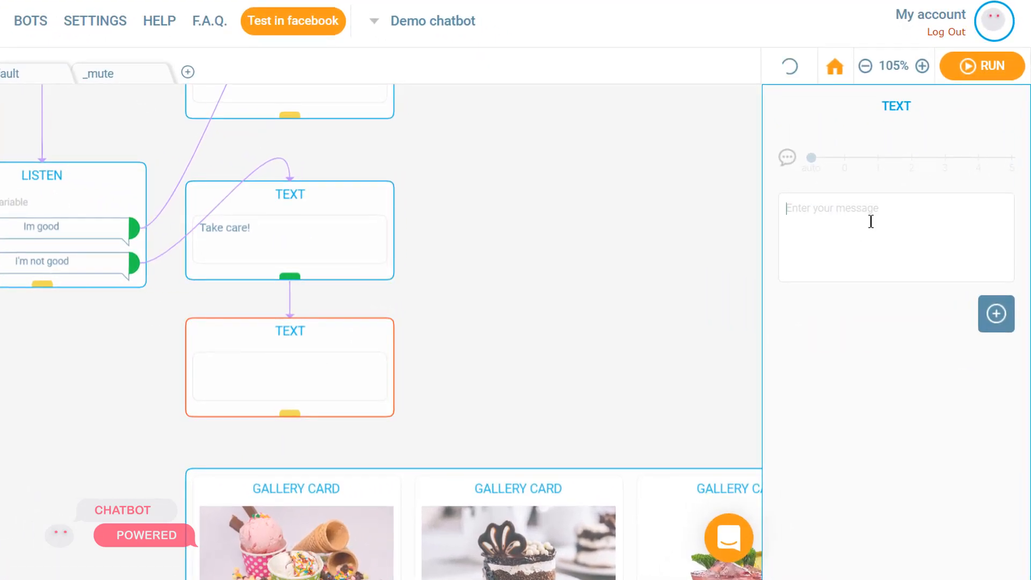
pyautogui.write('Food can hel')
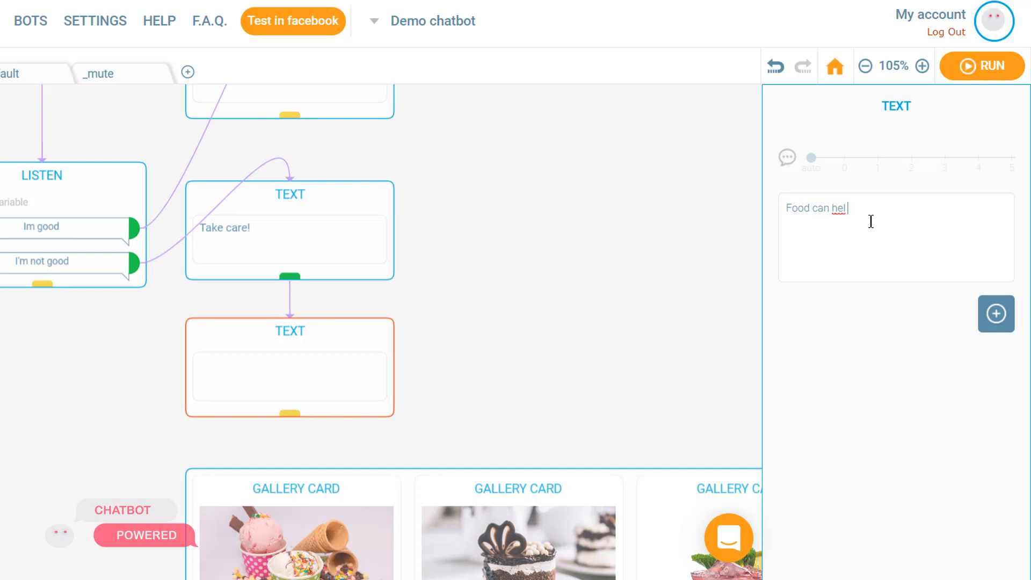
pyautogui.write('p ytou feel better')
pyautogui.click(508, 293)
pyautogui.scroll(-5, 483, 253)
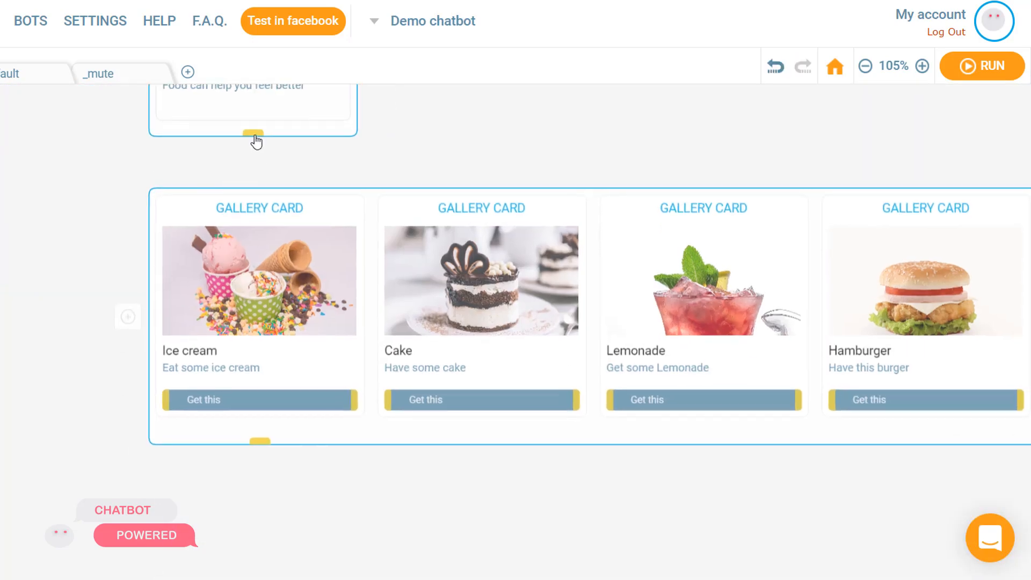
pyautogui.moveTo(255, 136); pyautogui.dragTo(296, 276)
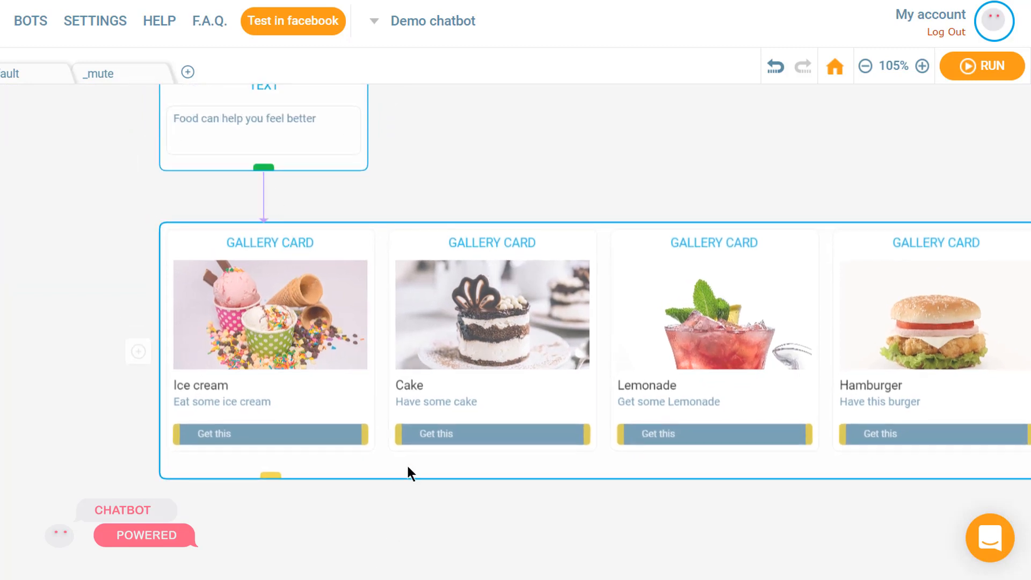
# Add another Text block below the gallery.
pyautogui.moveTo(430, 505); pyautogui.dragTo(288, 345)
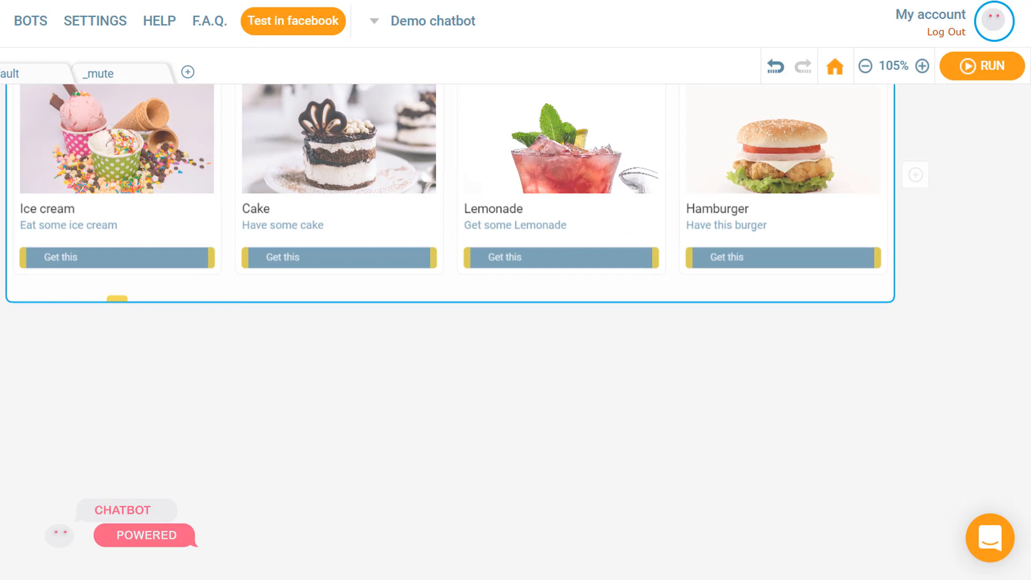
pyautogui.moveTo(0, 161); pyautogui.dragTo(28, 359)
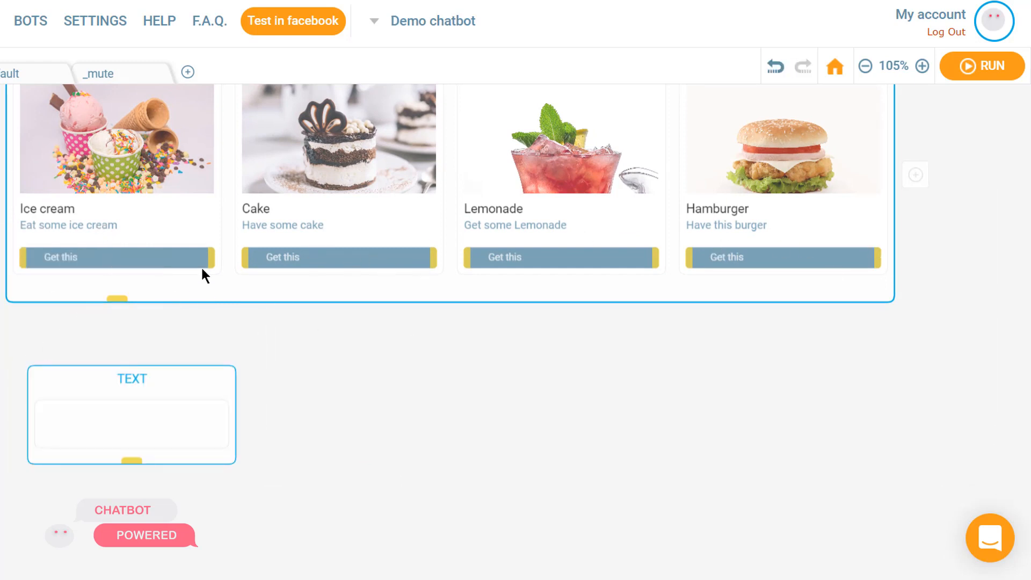
# Connect each card's Get this button to the new text block below the gallery.
pyautogui.moveTo(214, 264); pyautogui.dragTo(172, 411)
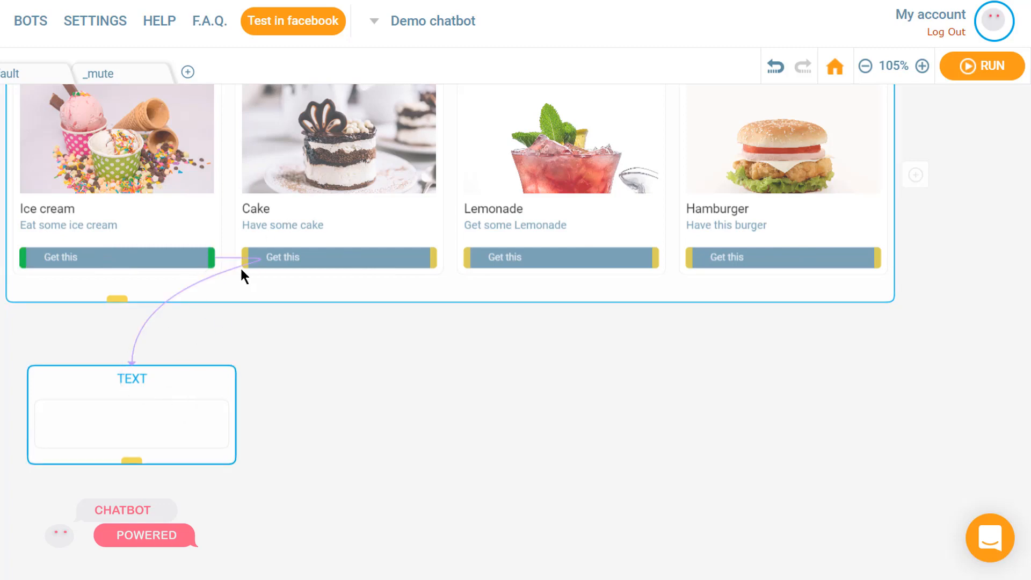
pyautogui.moveTo(437, 265); pyautogui.dragTo(138, 409)
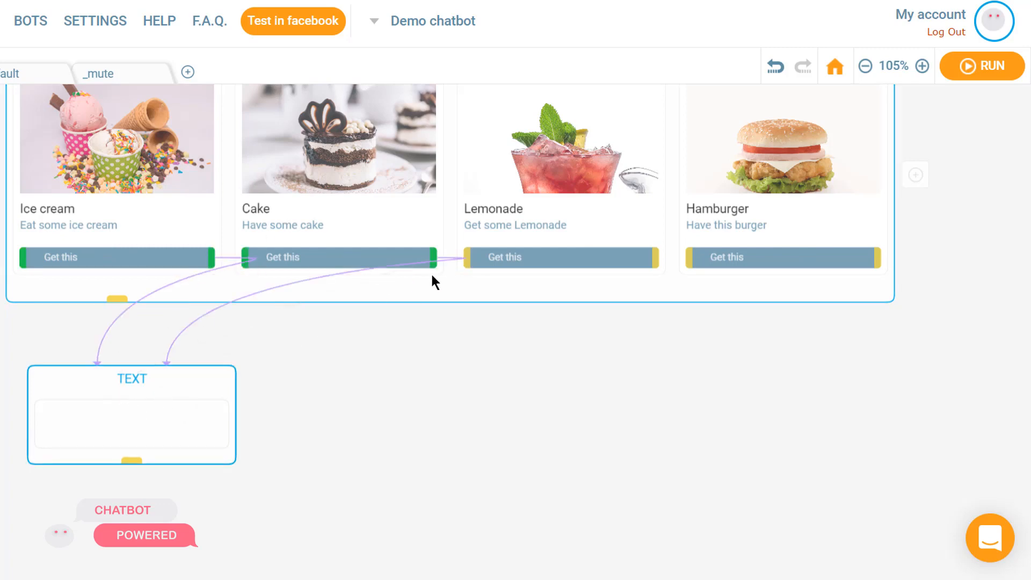
pyautogui.moveTo(652, 258); pyautogui.dragTo(182, 411)
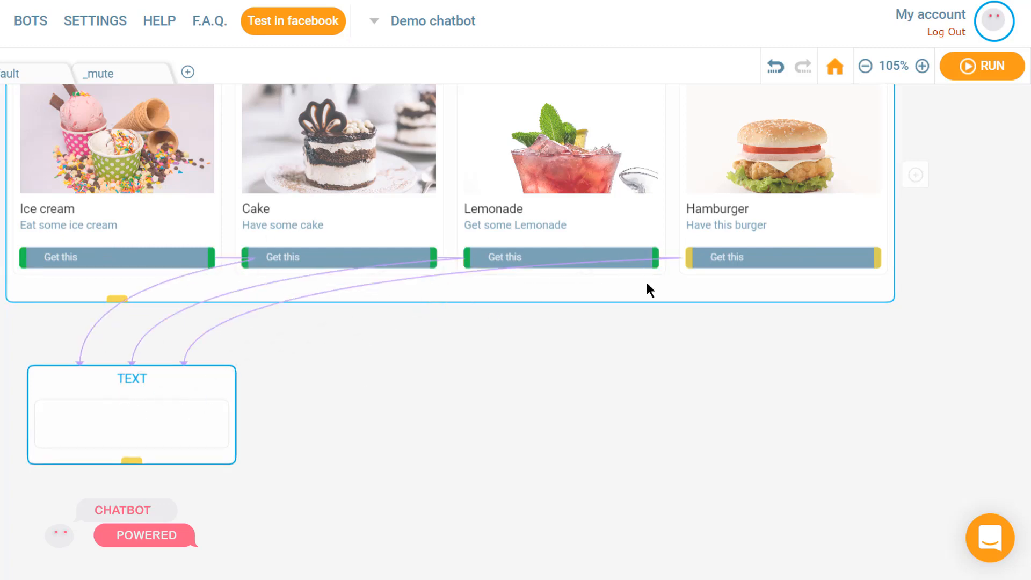
pyautogui.moveTo(875, 259); pyautogui.dragTo(129, 424)
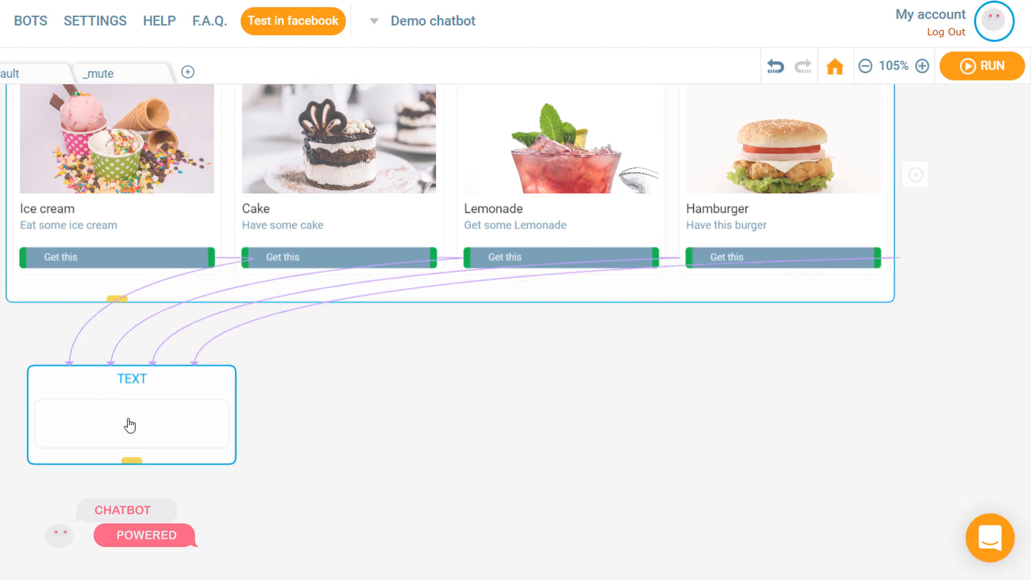
# Set the new text block's message to Now you will feel good!
pyautogui.click(129, 424)
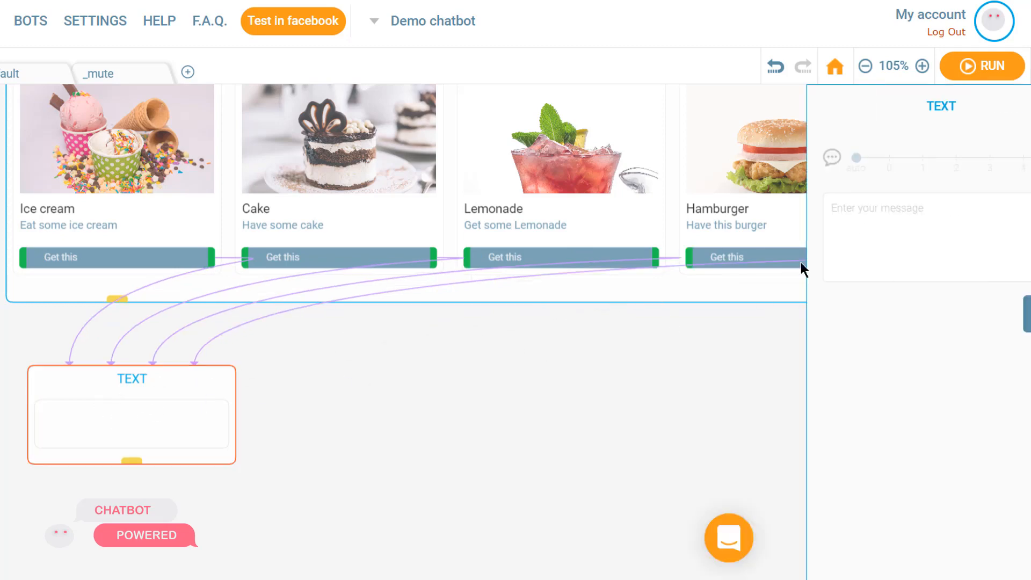
pyautogui.click(857, 227)
pyautogui.write('Now you will feel ')
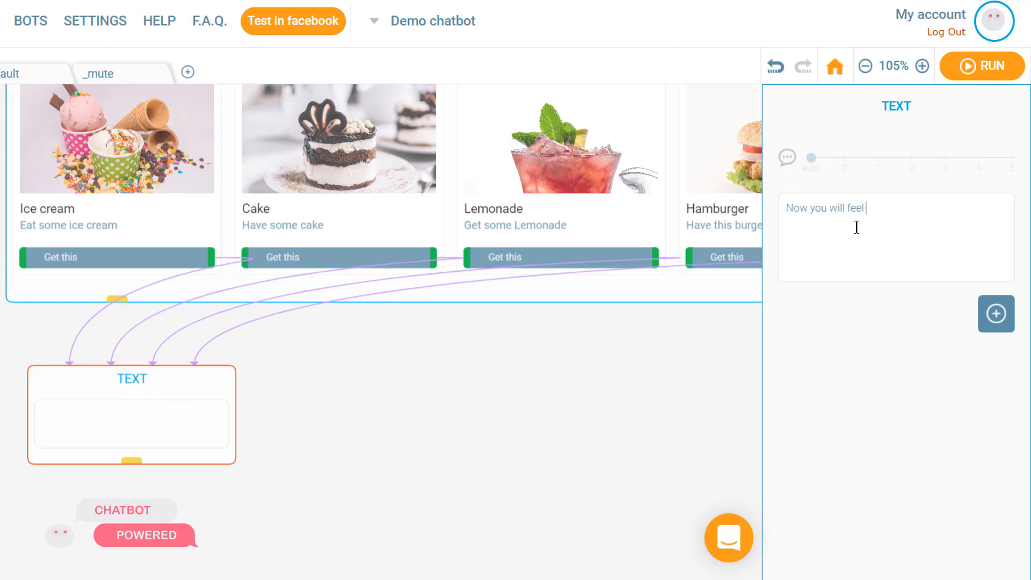
pyautogui.write('good!')
pyautogui.click(656, 366)
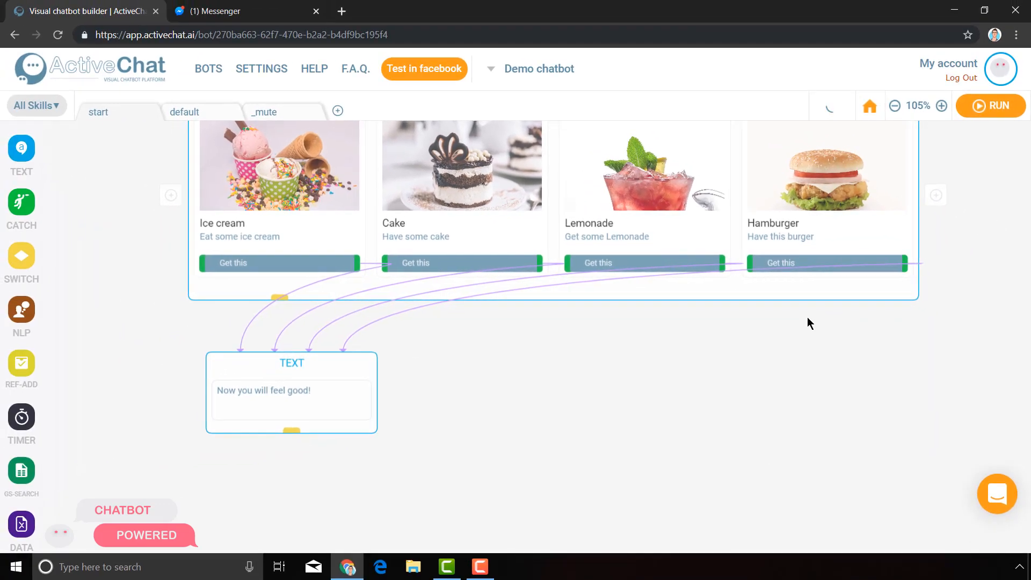
# Build the chatbot and open it for testing in Facebook Messenger.
pyautogui.scroll(9, 726, 459)
pyautogui.hscroll(-2, 679, 373)
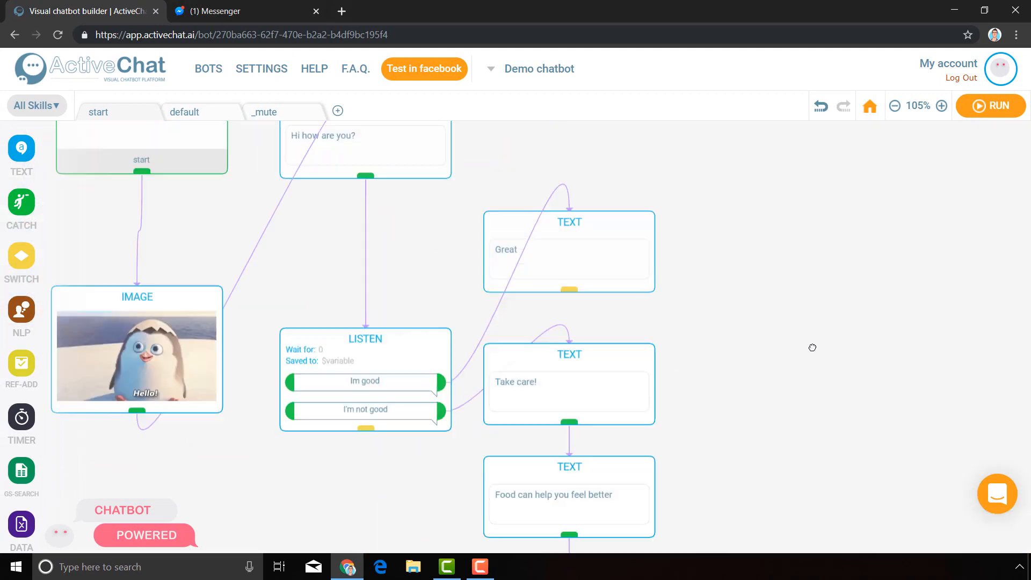
pyautogui.moveTo(813, 348); pyautogui.dragTo(662, 145)
pyautogui.moveTo(706, 347); pyautogui.dragTo(597, 187)
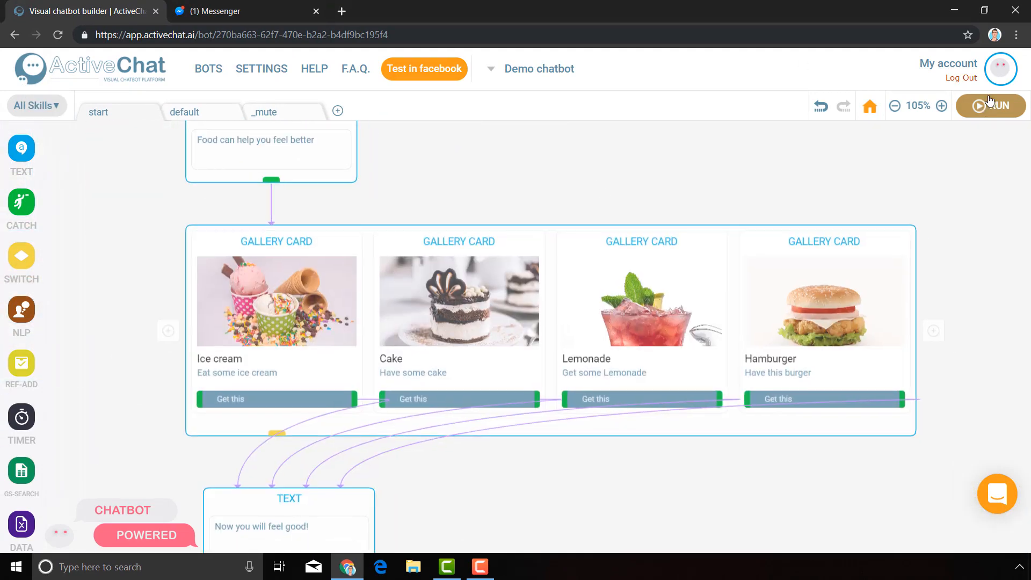
pyautogui.click(979, 107)
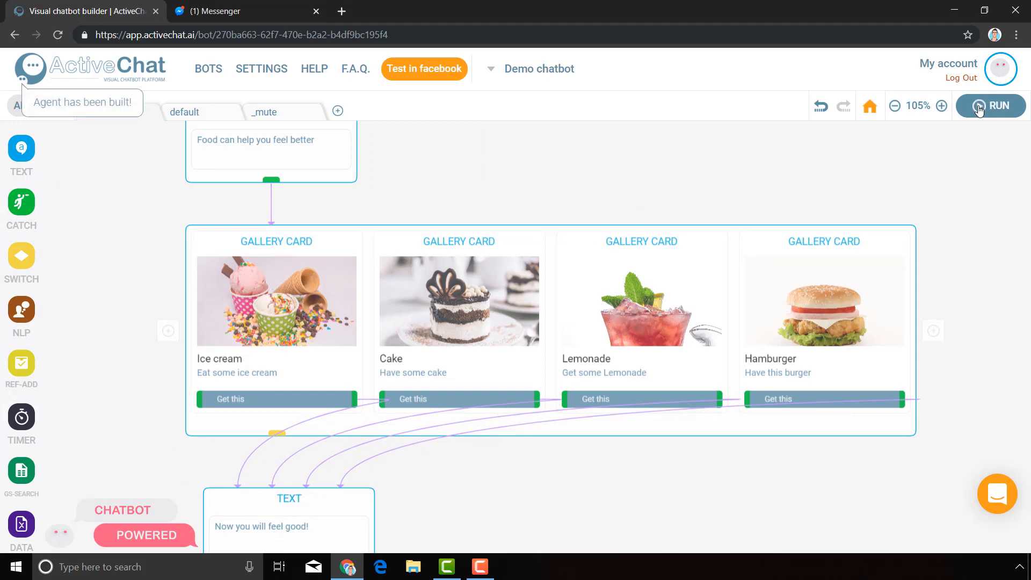
pyautogui.click(439, 74)
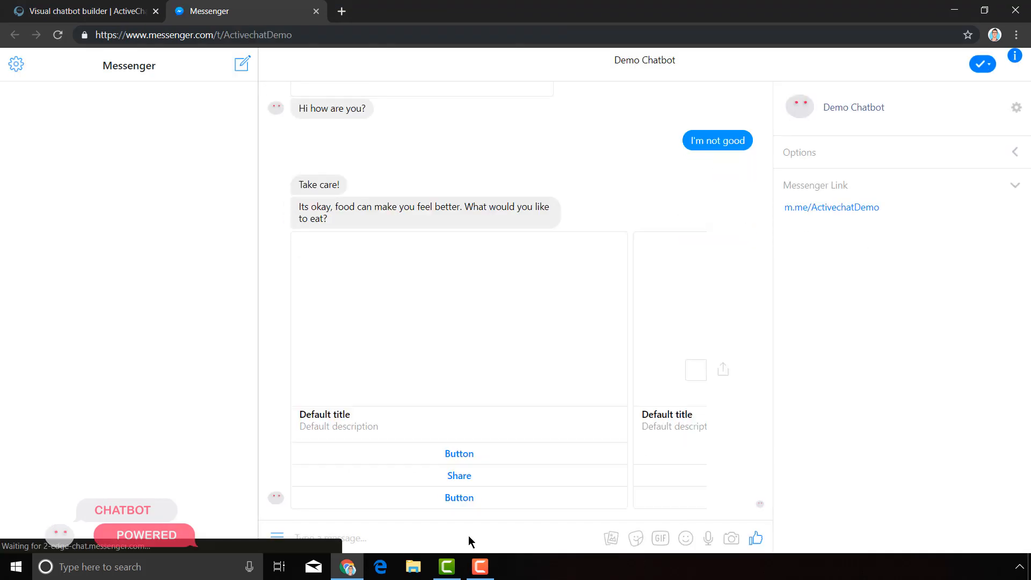
# Restart the chatbot conversation in Messenger by sending /start.
pyautogui.click(123, 6)
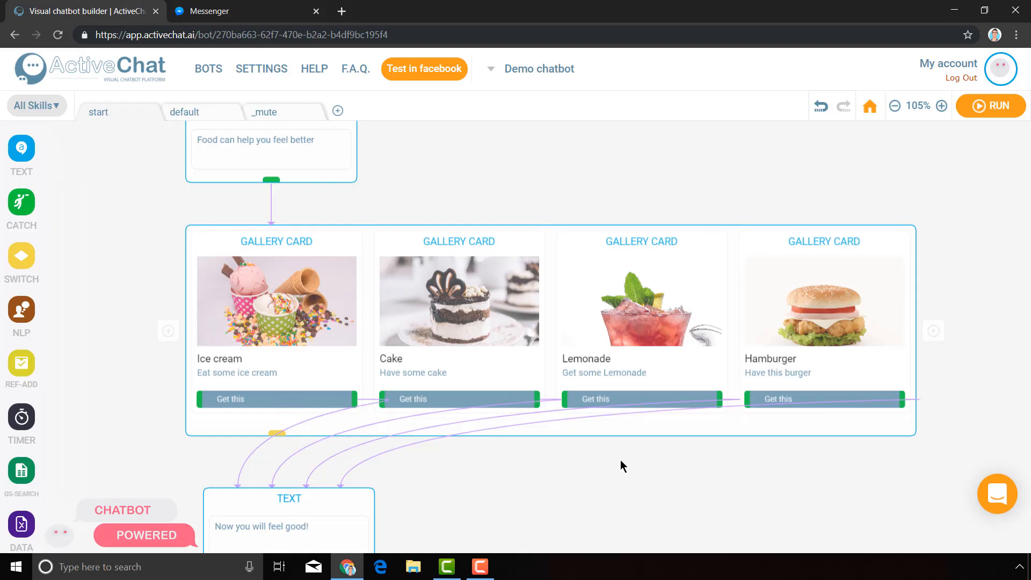
pyautogui.click(895, 105)
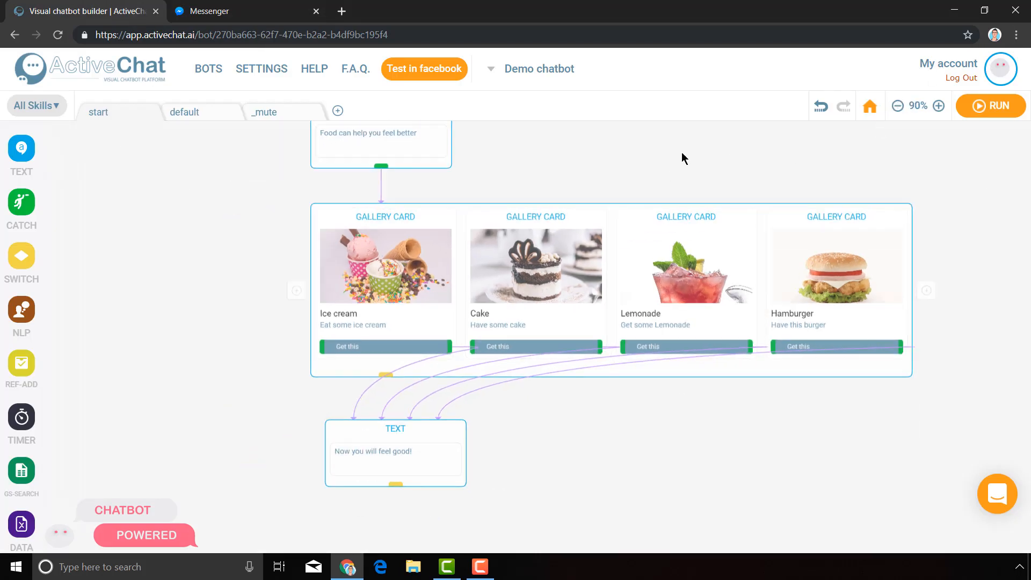
pyautogui.moveTo(681, 157); pyautogui.dragTo(714, 156)
pyautogui.click(254, 6)
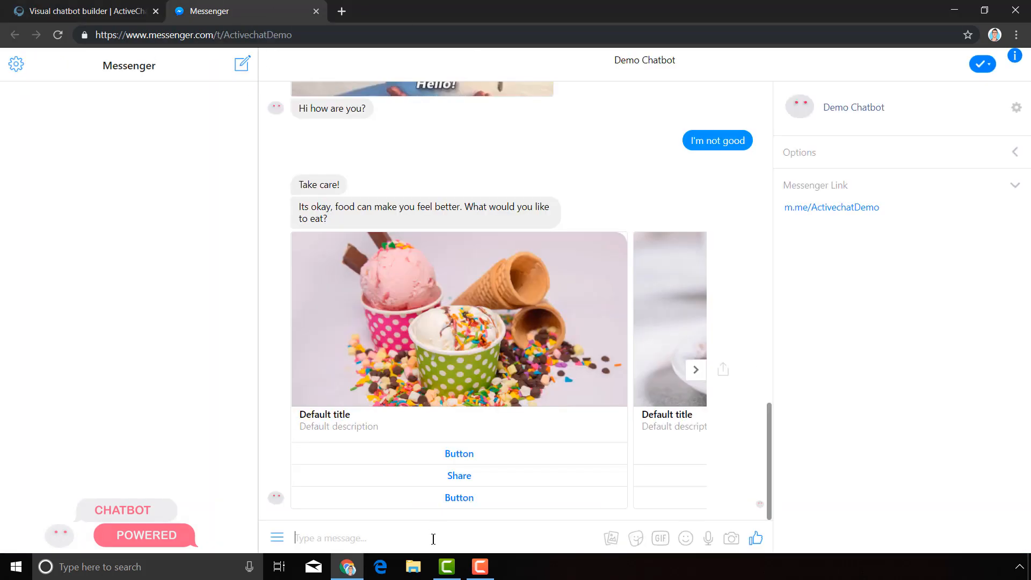
pyautogui.write('/start')
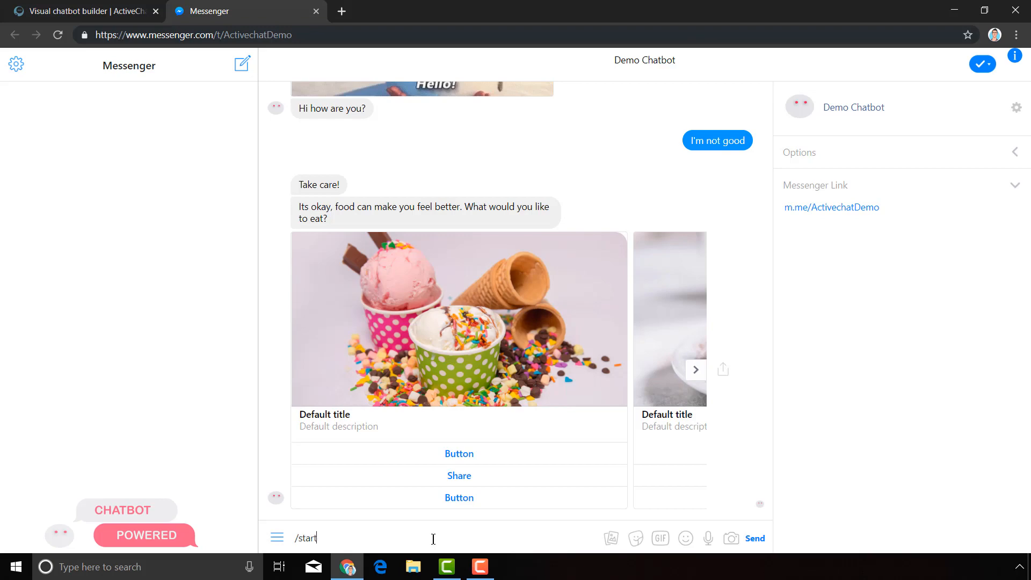
pyautogui.press('Return')
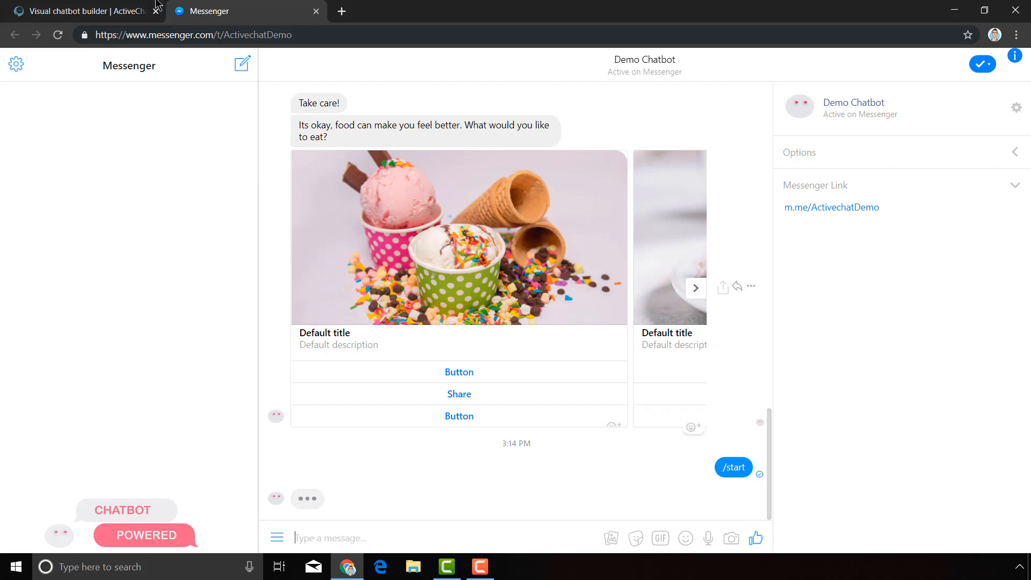
# Answer the bot's greeting with the I'm not good reply.
pyautogui.click(86, 10)
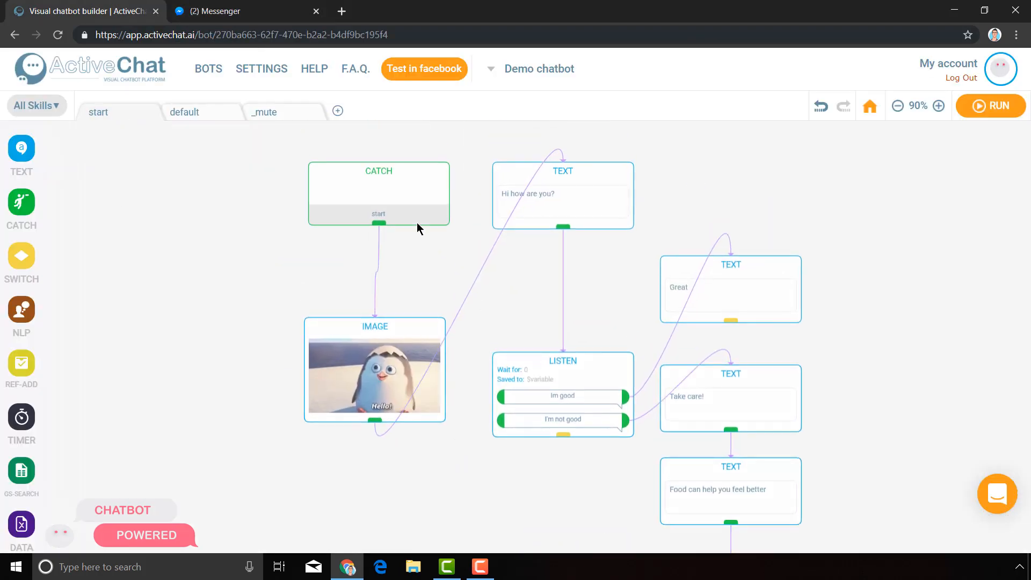
pyautogui.click(378, 365)
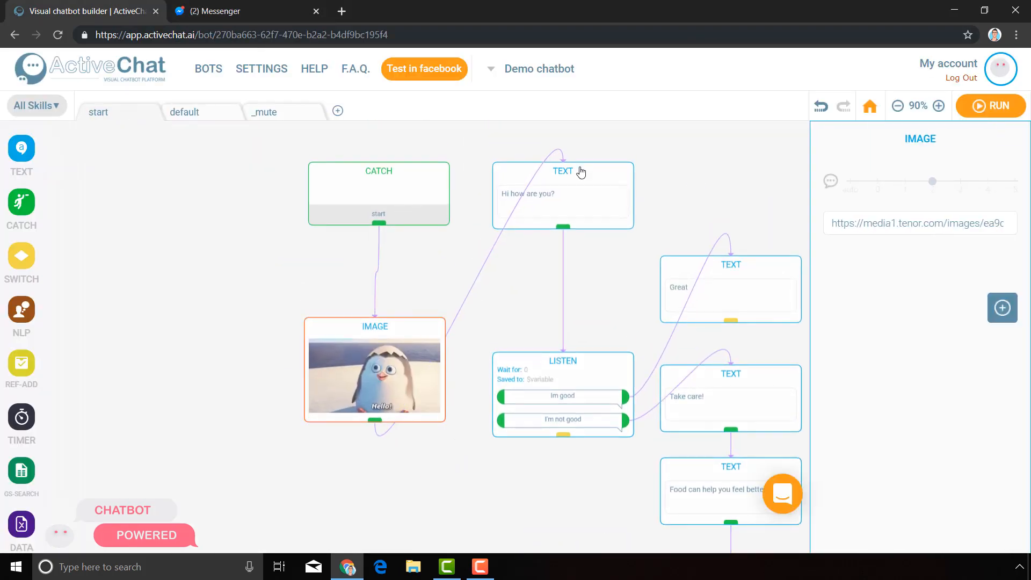
pyautogui.click(606, 188)
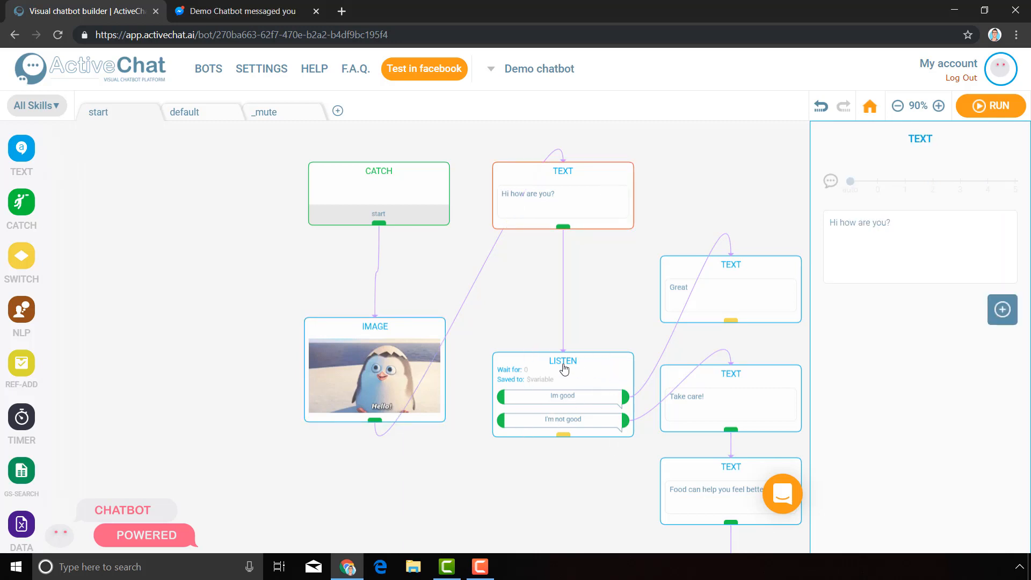
pyautogui.click(241, 10)
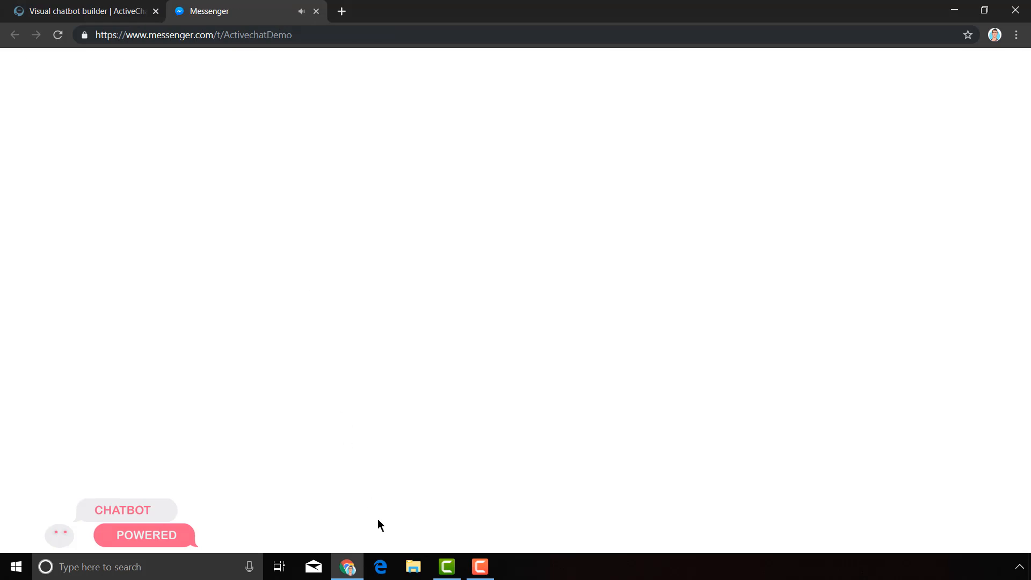
pyautogui.click(571, 501)
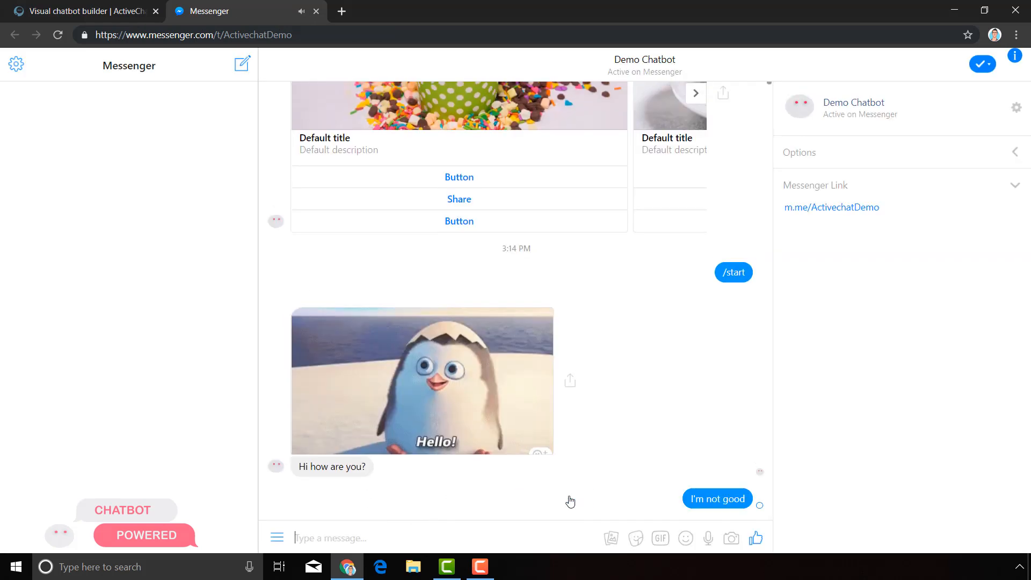
# Browse the food cards in the gallery carousel and choose Get this on the Lemonade card.
pyautogui.click(54, 11)
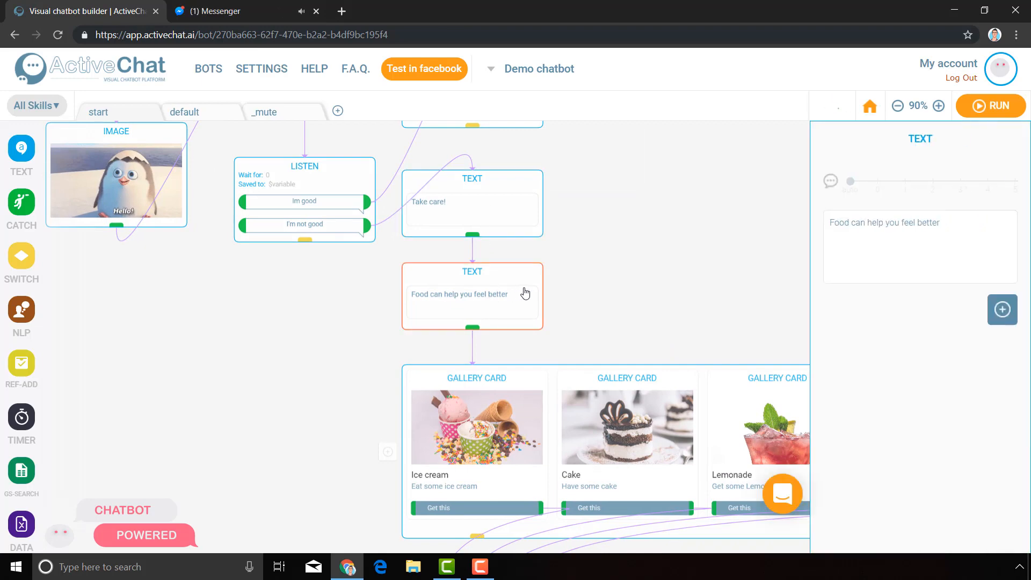
pyautogui.click(282, 6)
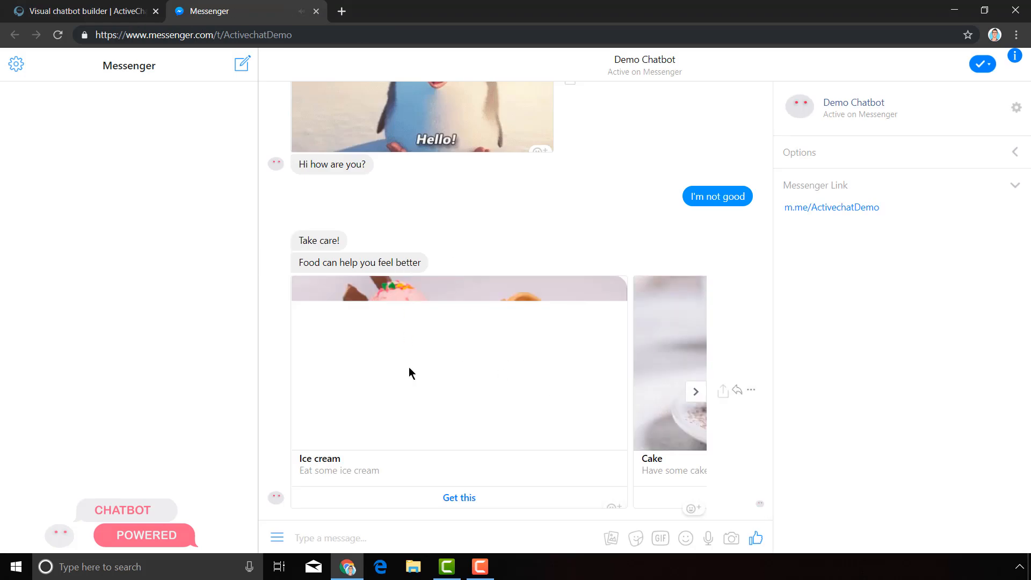
pyautogui.click(695, 400)
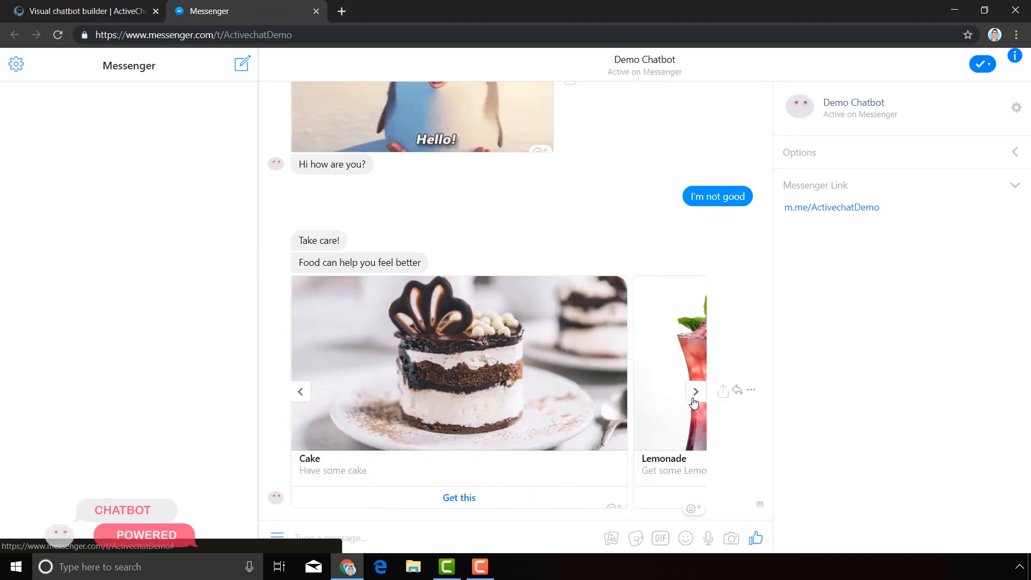
pyautogui.click(694, 403)
pyautogui.click(694, 402)
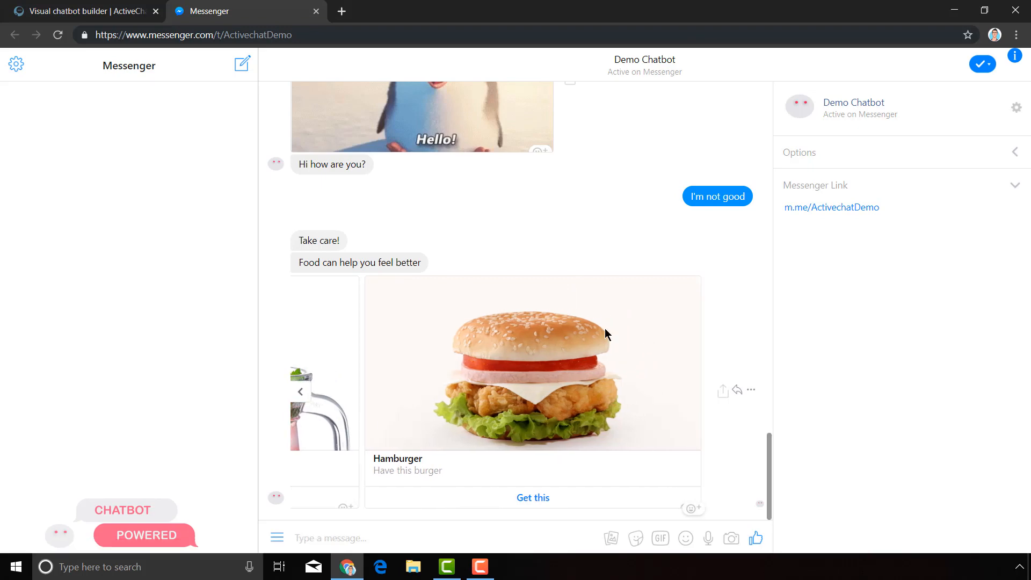
pyautogui.click(309, 398)
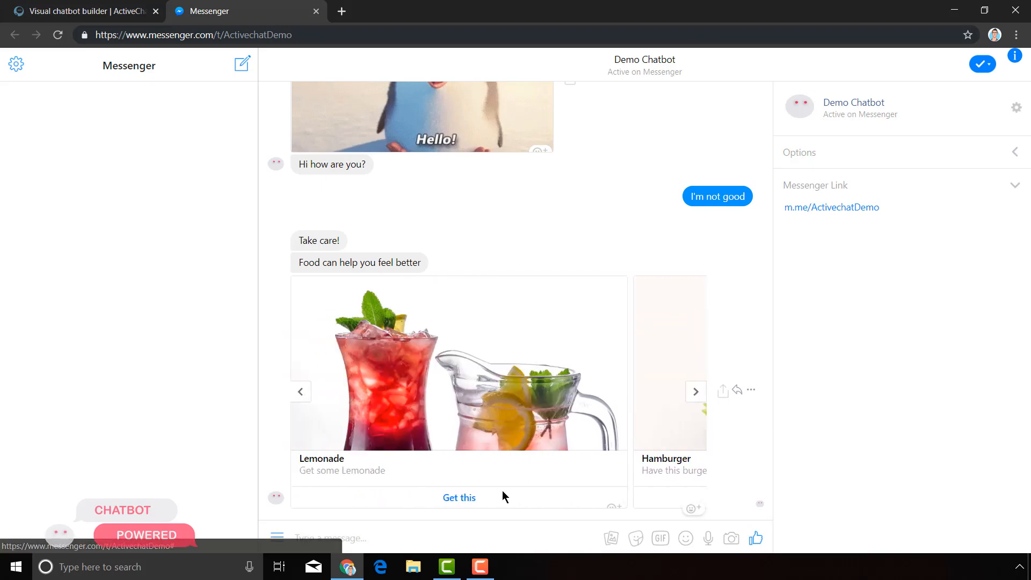
pyautogui.click(472, 497)
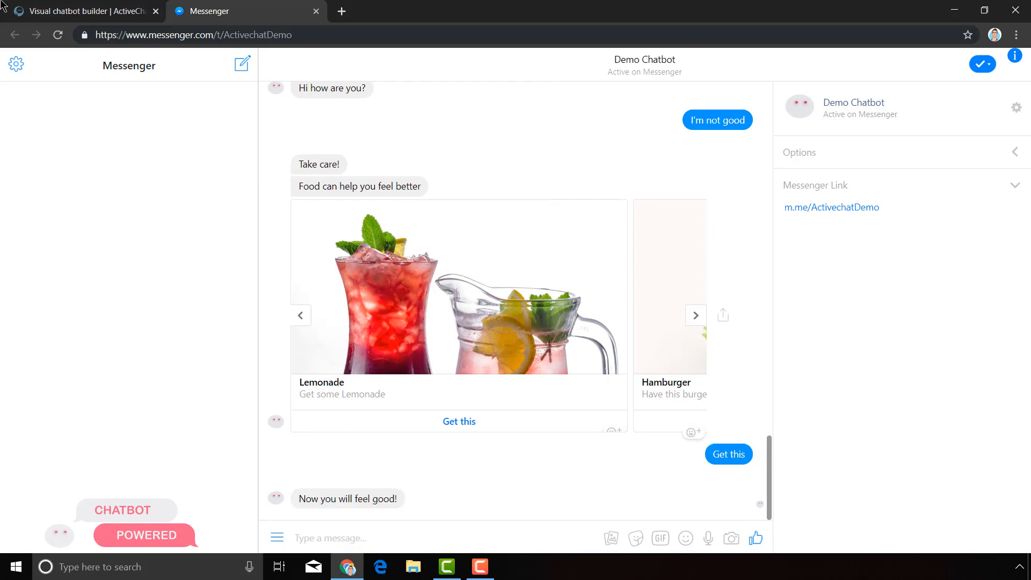
# Compare the bot's final reply with the text block and flow on the builder canvas.
pyautogui.click(82, 9)
pyautogui.scroll(-5, 402, 461)
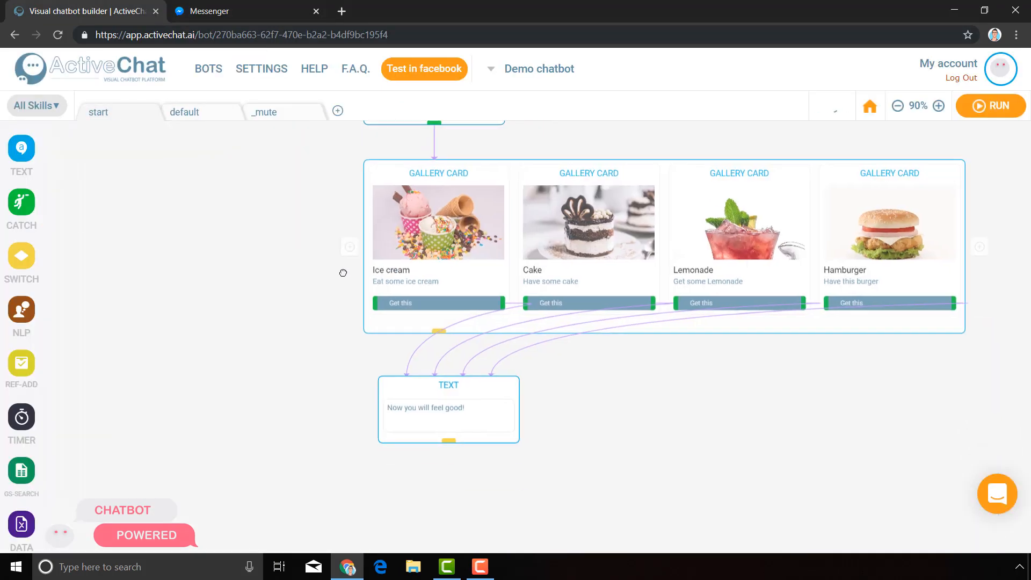
pyautogui.click(410, 378)
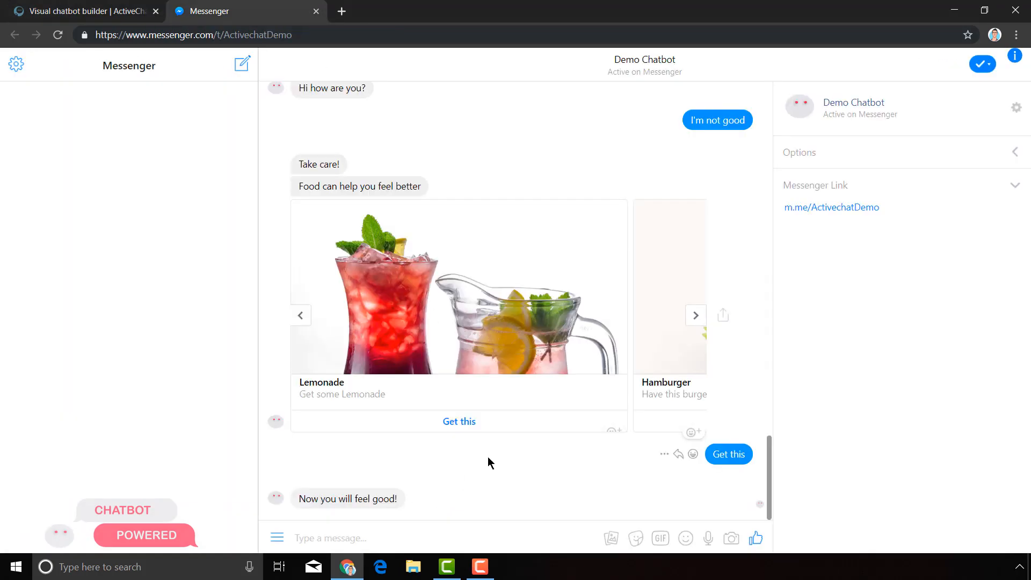
pyautogui.tripleClick(359, 498)
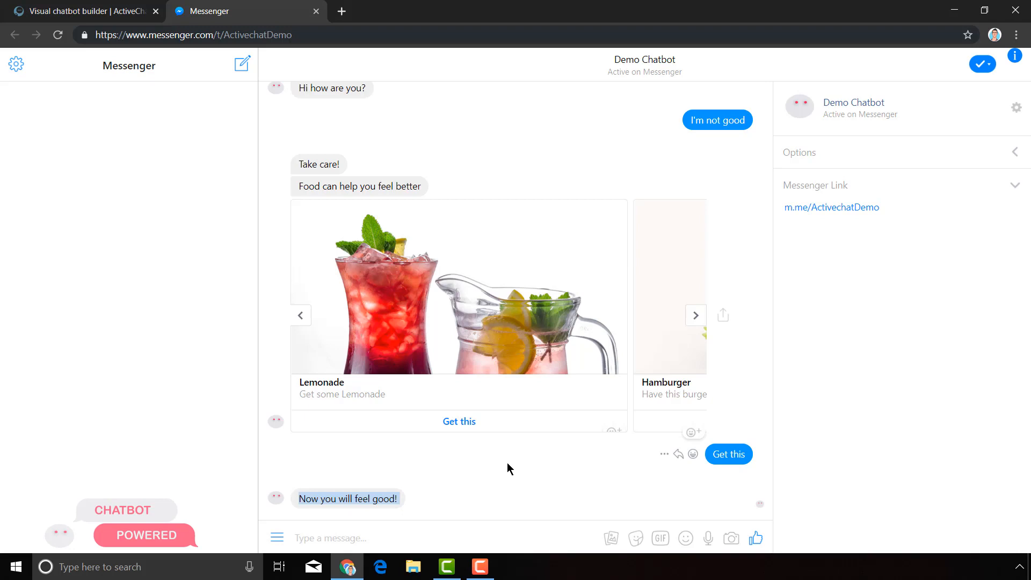
pyautogui.click(93, 10)
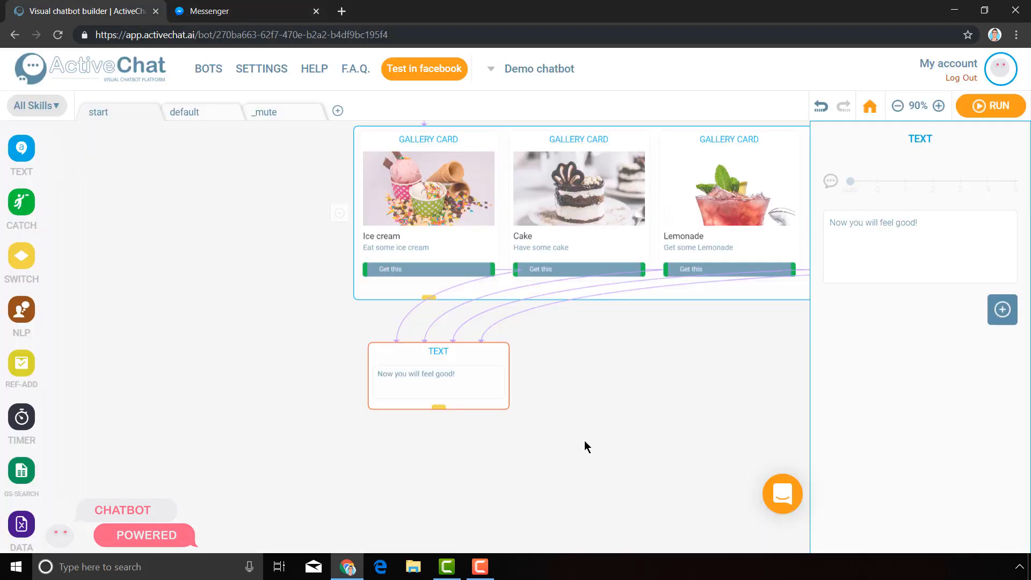
pyautogui.click(676, 413)
pyautogui.moveTo(254, 232); pyautogui.dragTo(346, 458)
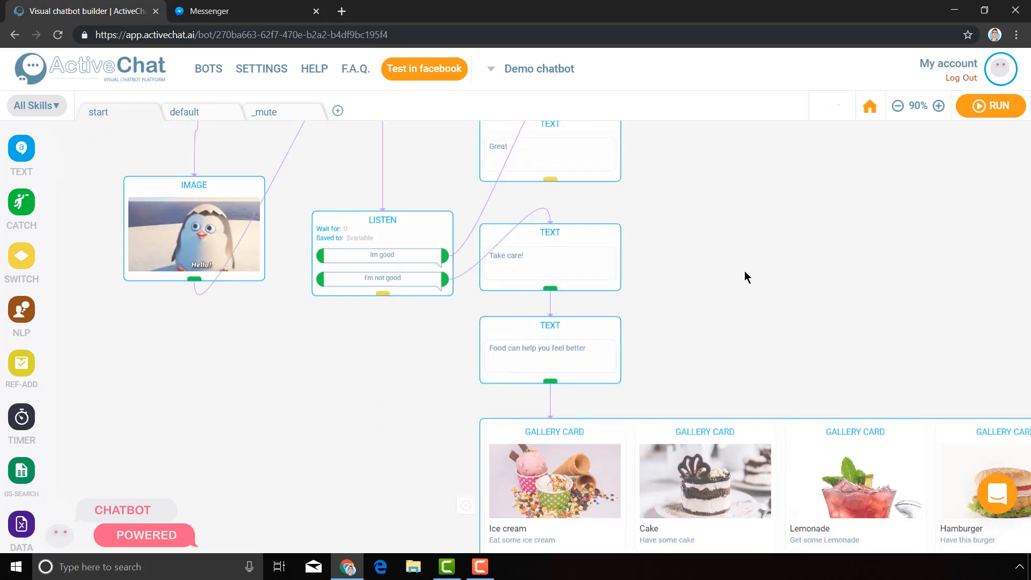
pyautogui.moveTo(743, 276); pyautogui.dragTo(512, 191)
pyautogui.moveTo(716, 527); pyautogui.dragTo(818, 403)
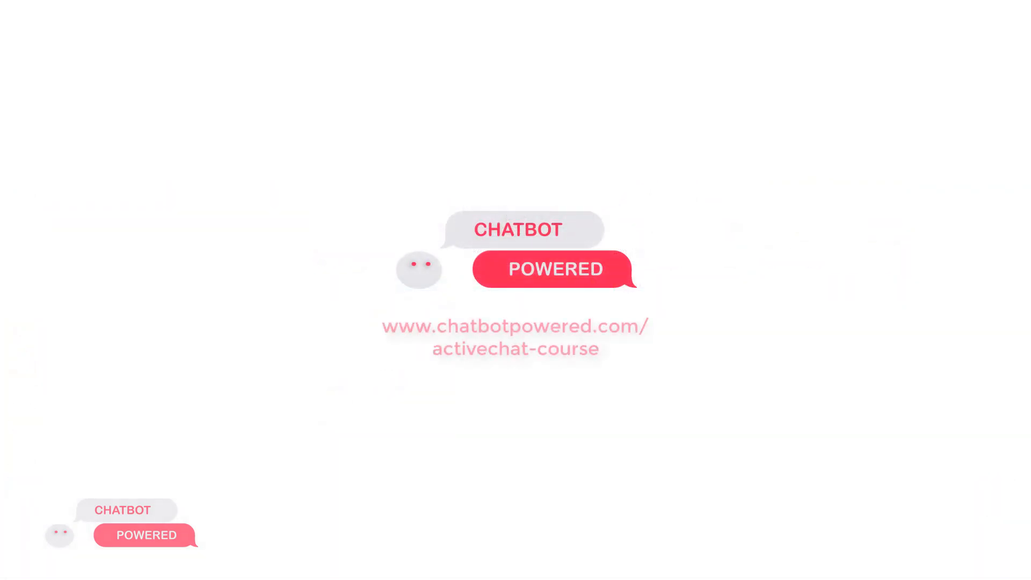